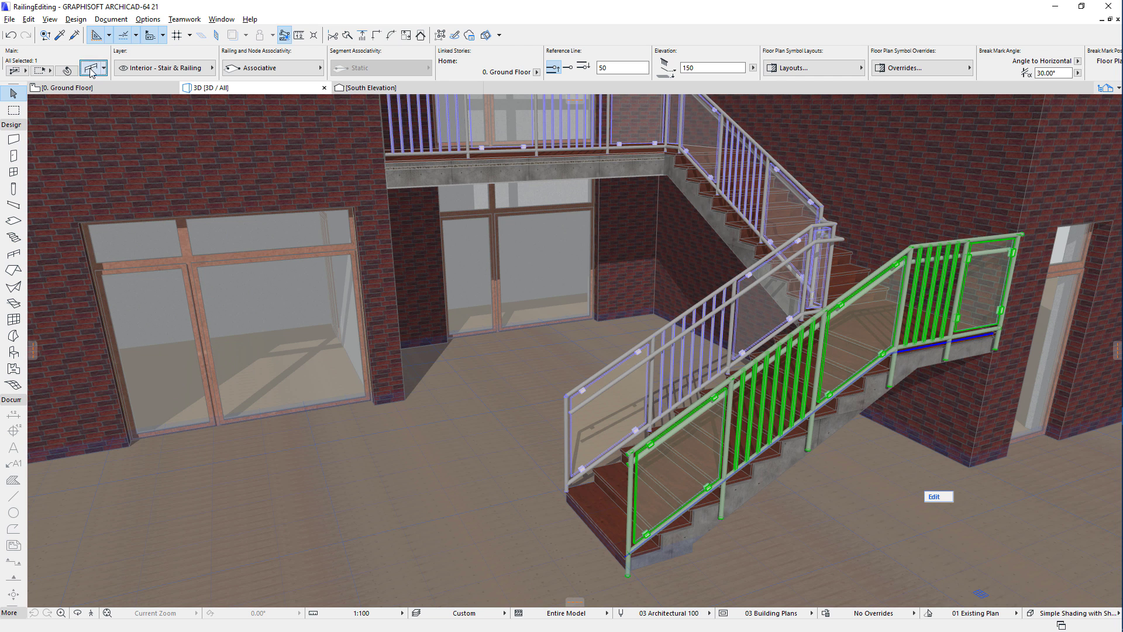
Step: Select the lower stair railing in the 3D view and enter its edit mode
click(91, 68)
click(890, 500)
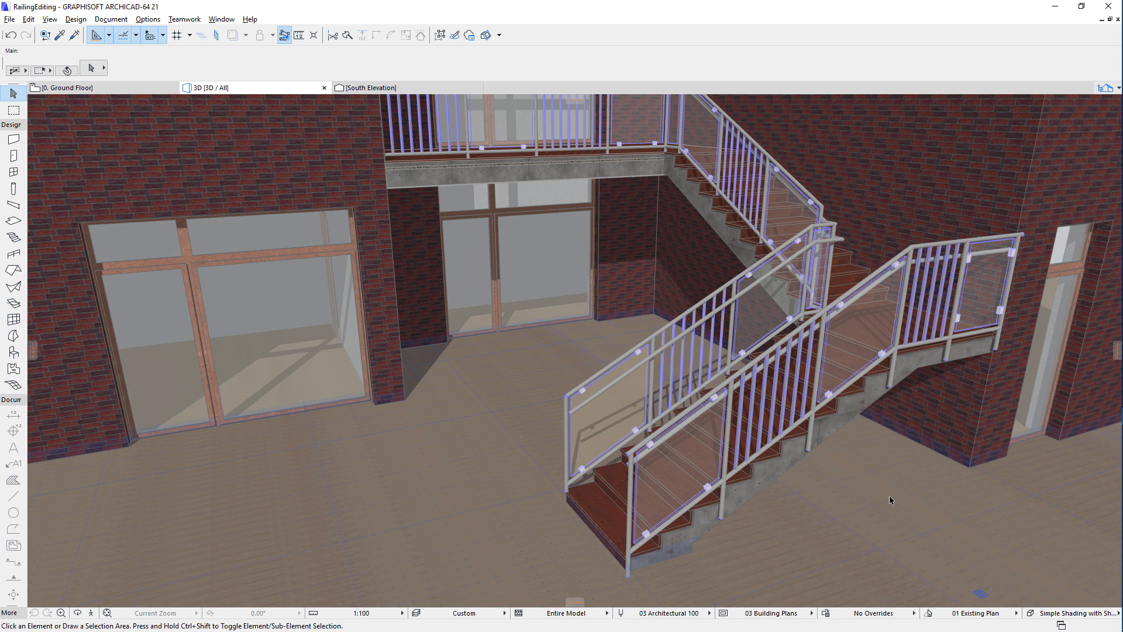
click(911, 249)
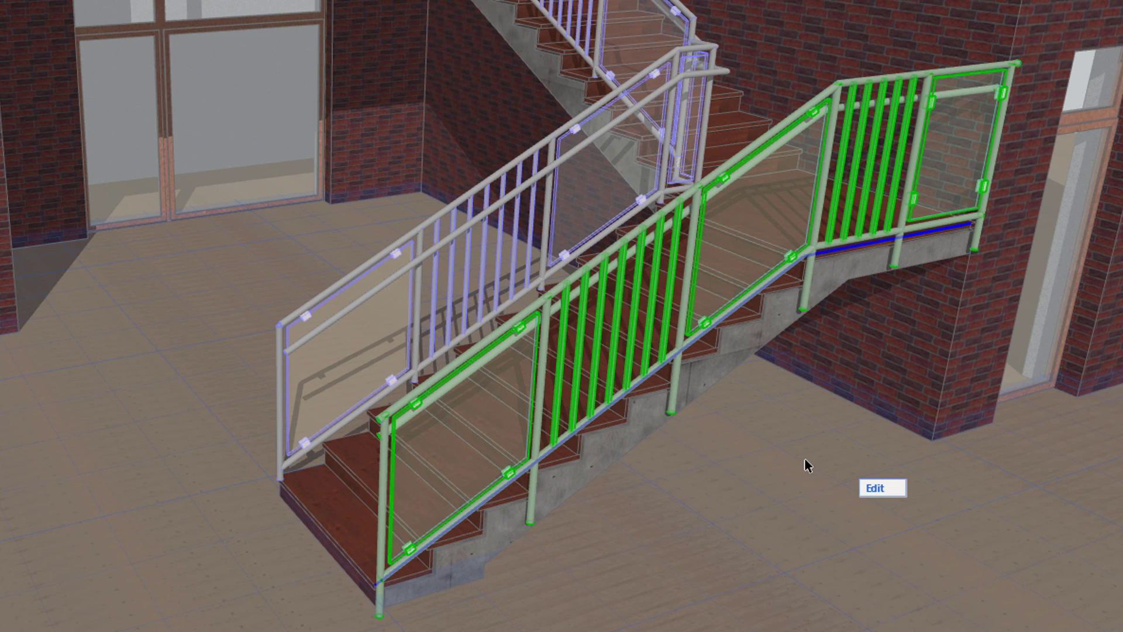
click(897, 486)
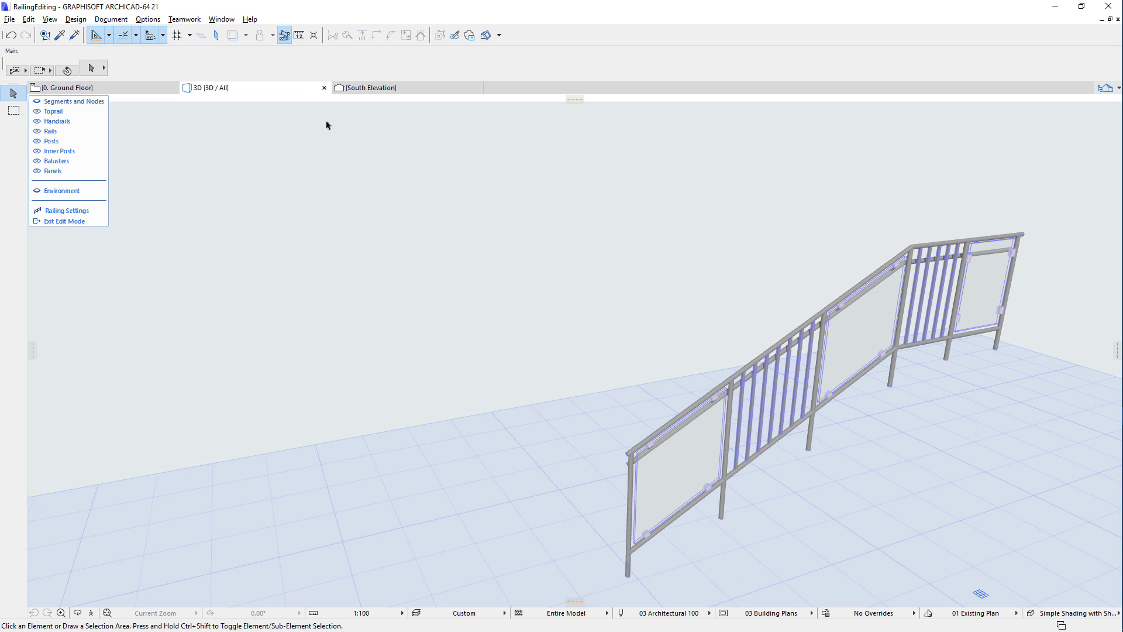
Step: Examine the railing in edit mode across the Ground Floor plan, the South Elevation and the 3D view
right_click(294, 91)
mouse_move(320, 104)
click(480, 114)
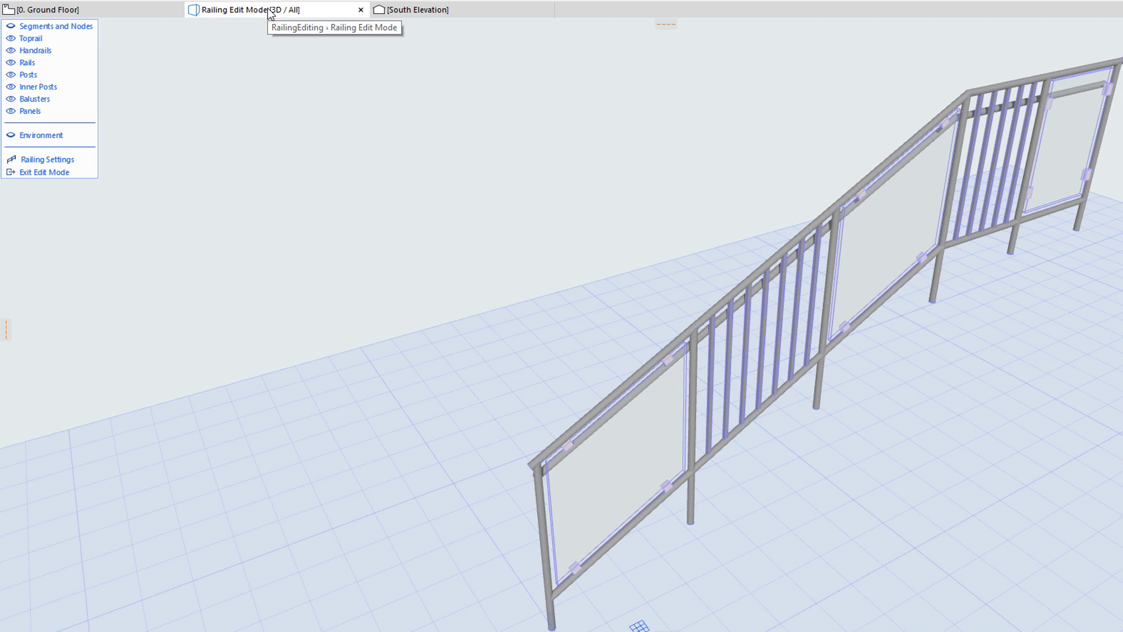
click(145, 16)
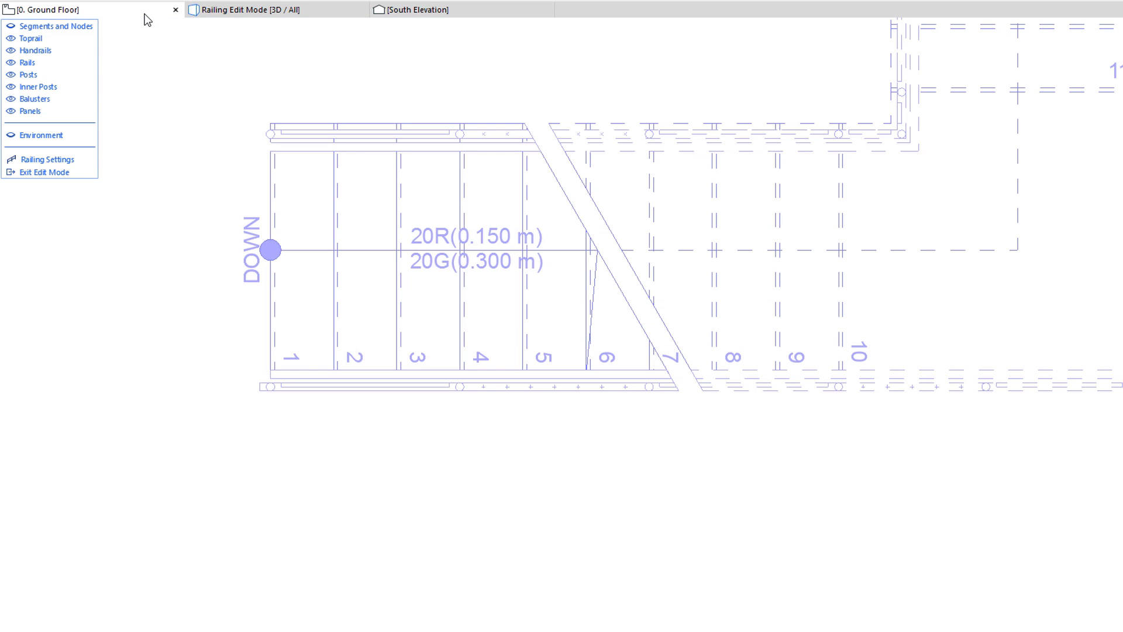
click(436, 10)
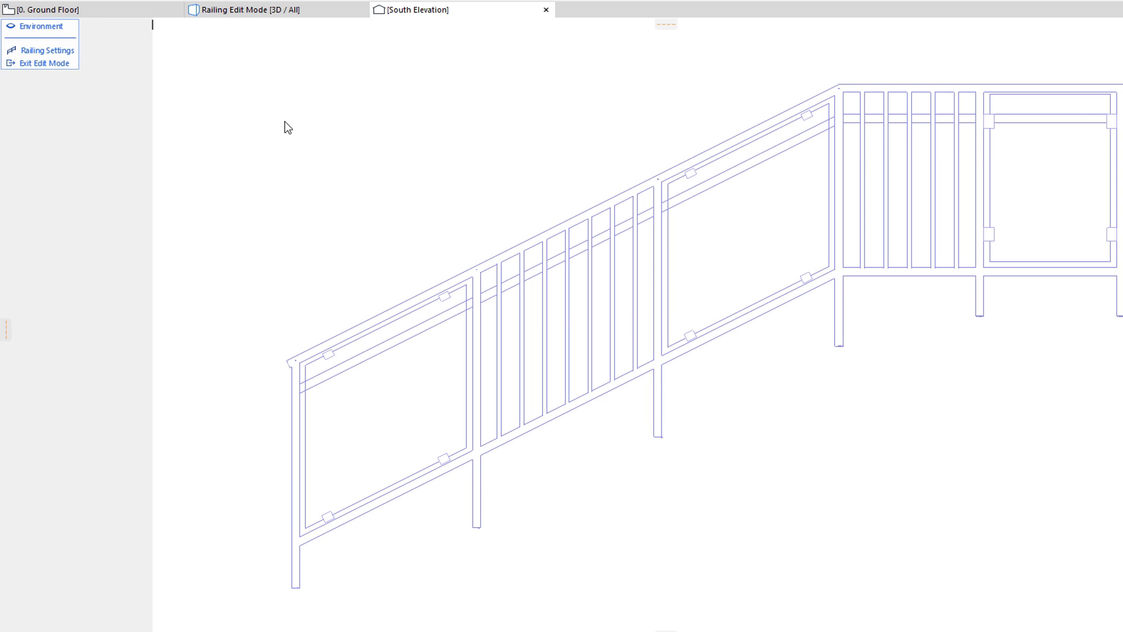
click(322, 12)
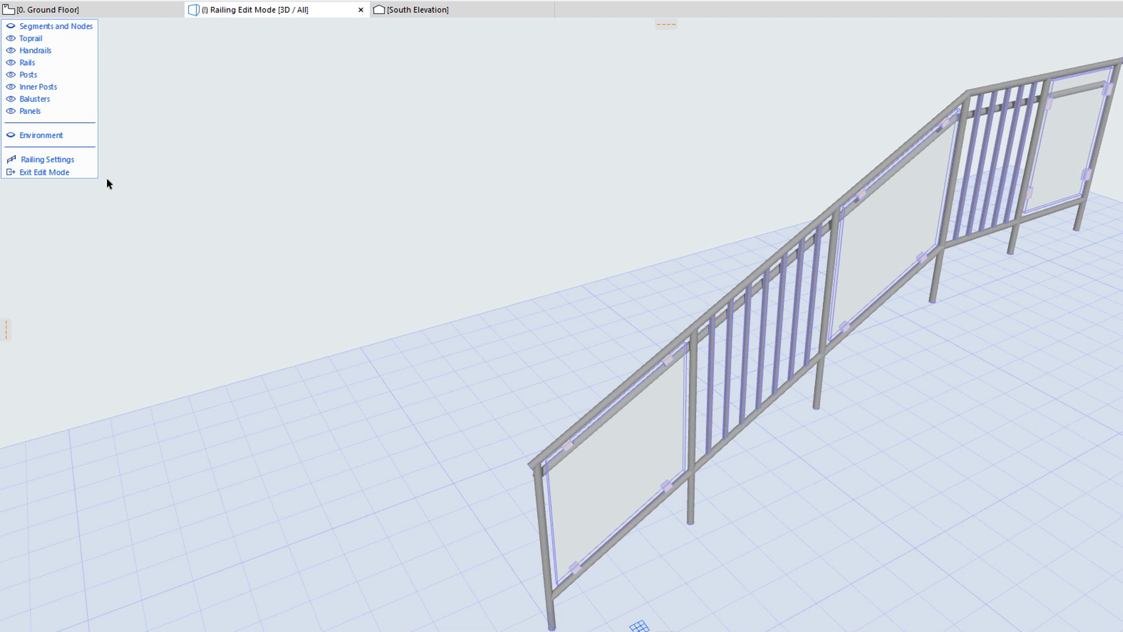
click(141, 11)
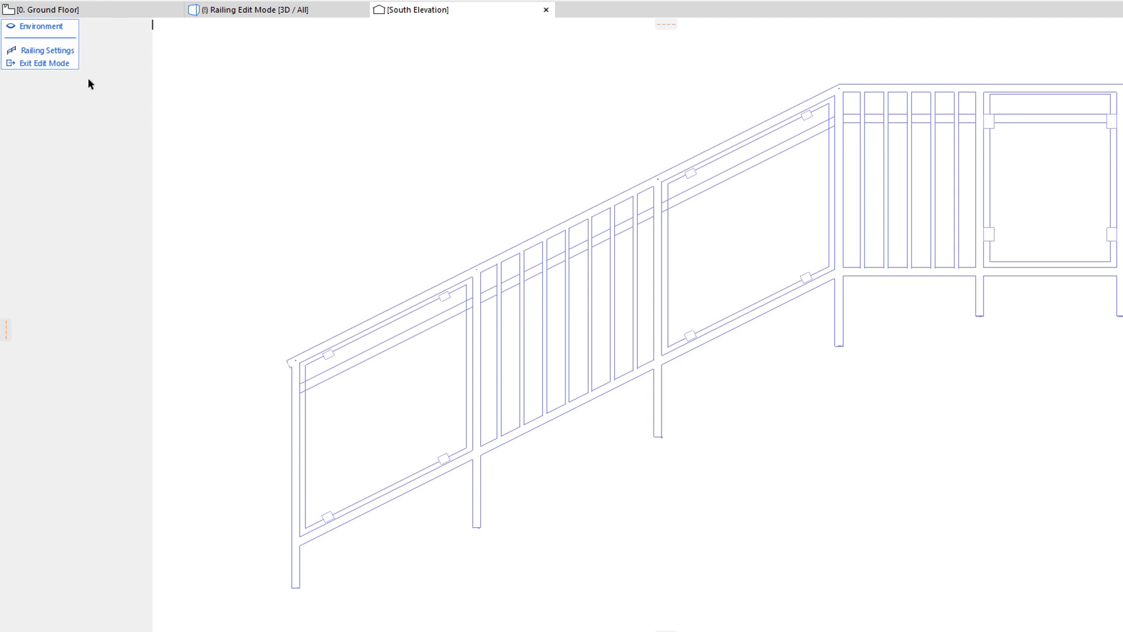
click(243, 13)
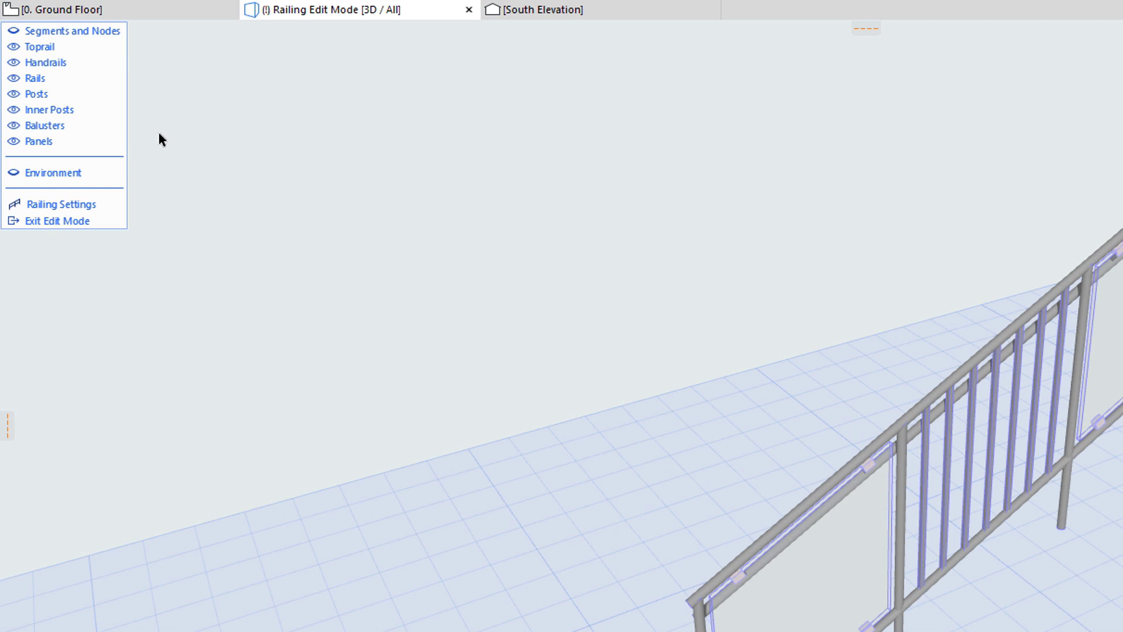
Step: Hide every railing component from Panels to Toprail and show only Segments and Nodes
click(11, 142)
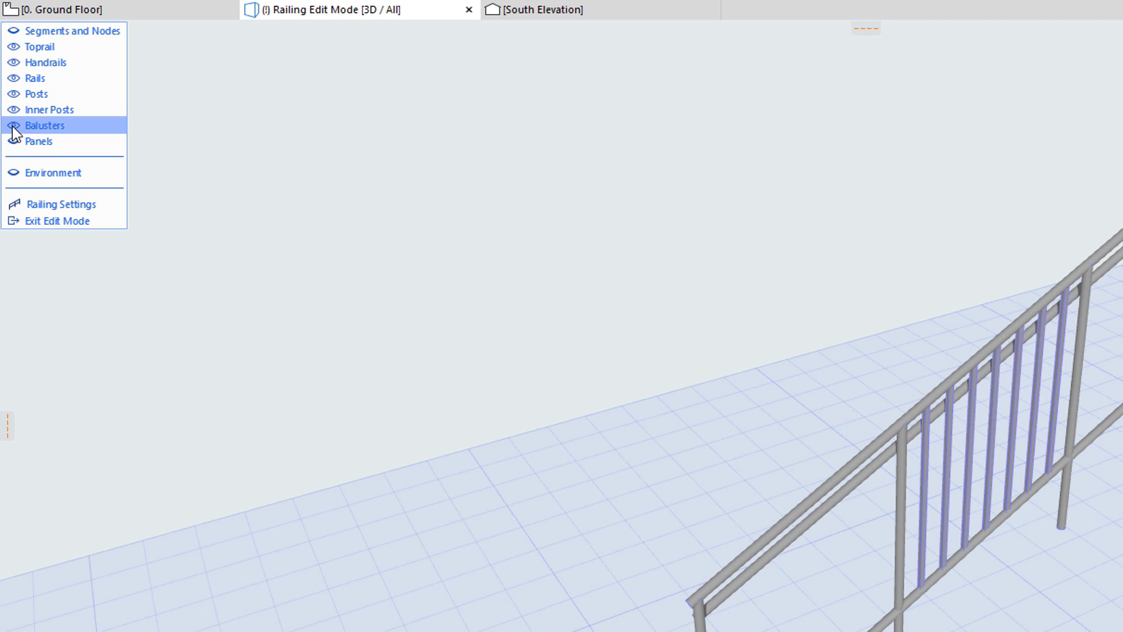
click(13, 124)
click(12, 110)
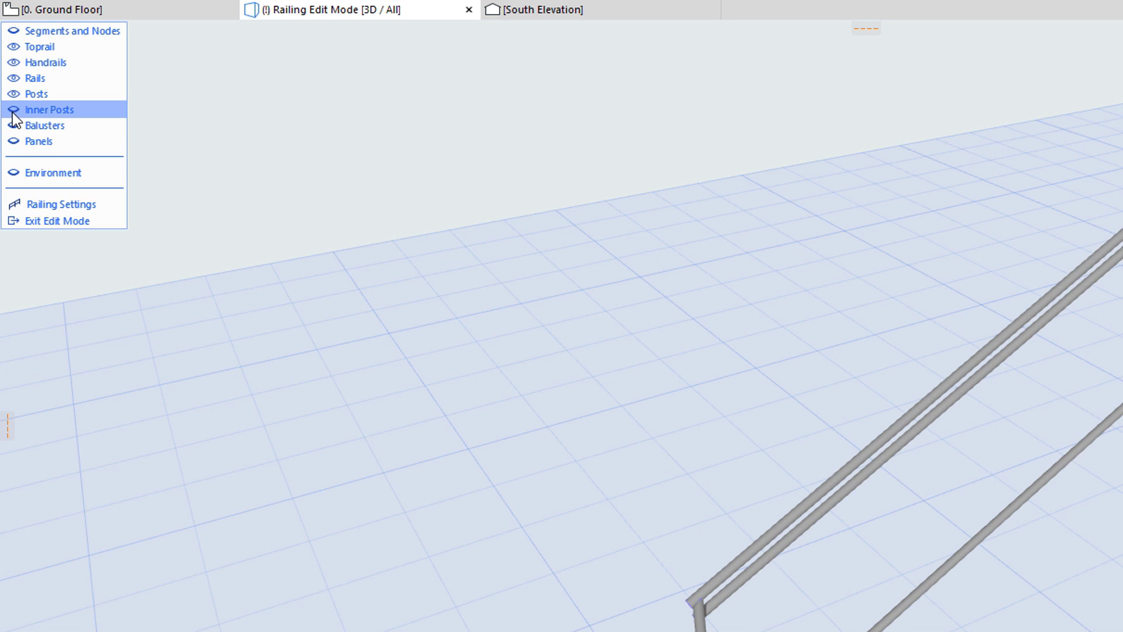
click(19, 91)
click(17, 75)
click(13, 66)
click(13, 51)
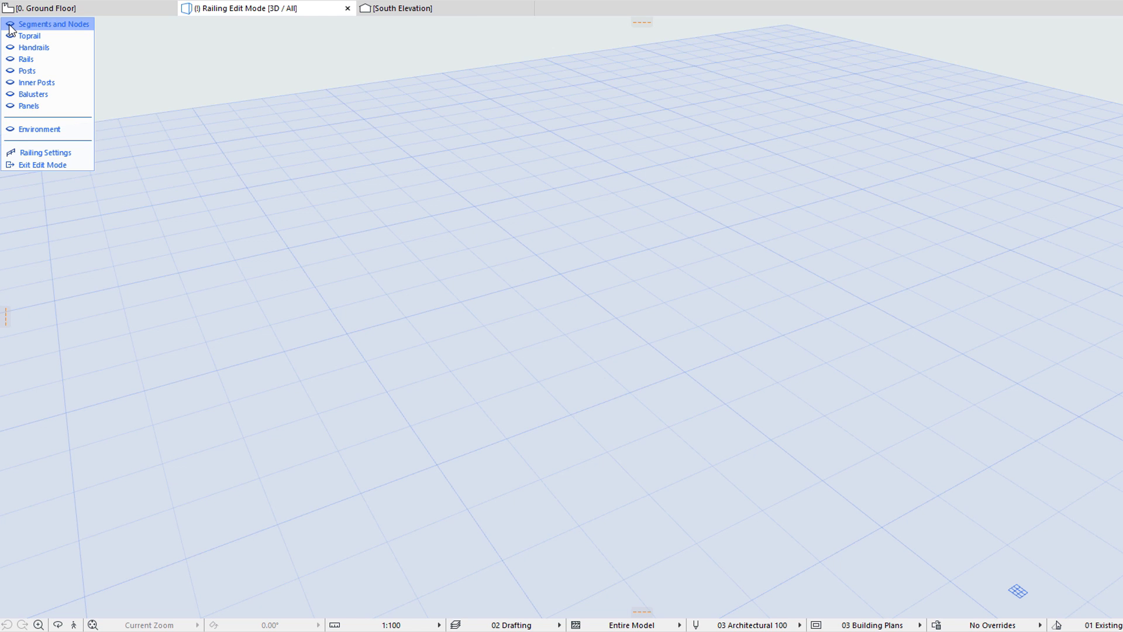
click(9, 25)
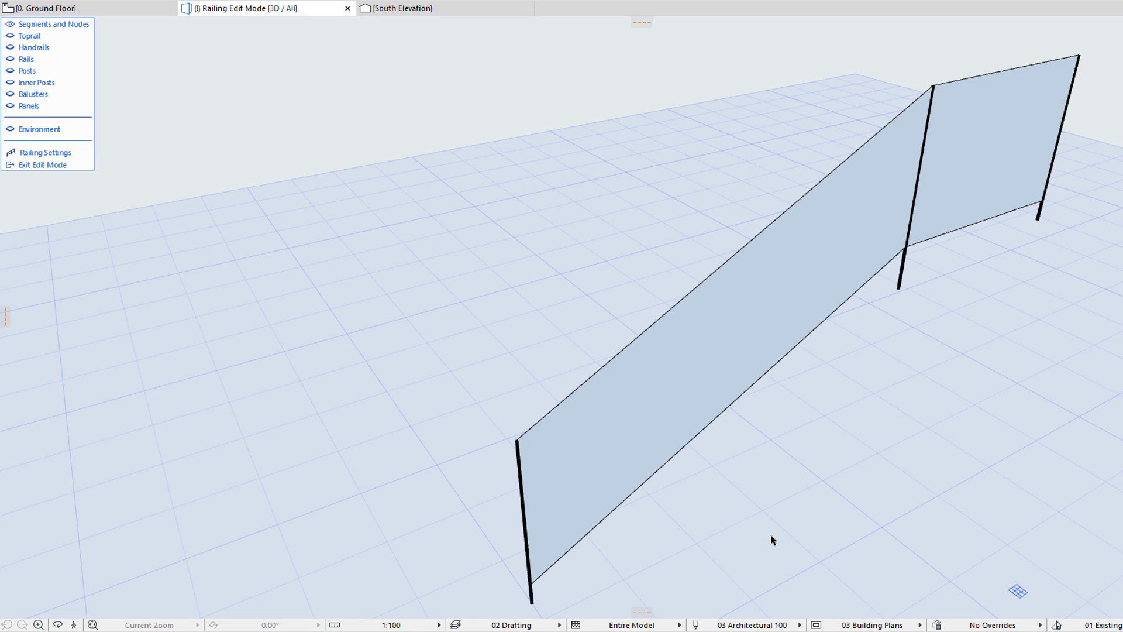
Step: Examine the editing options available at the railing's lower end node, without changing the node
click(533, 600)
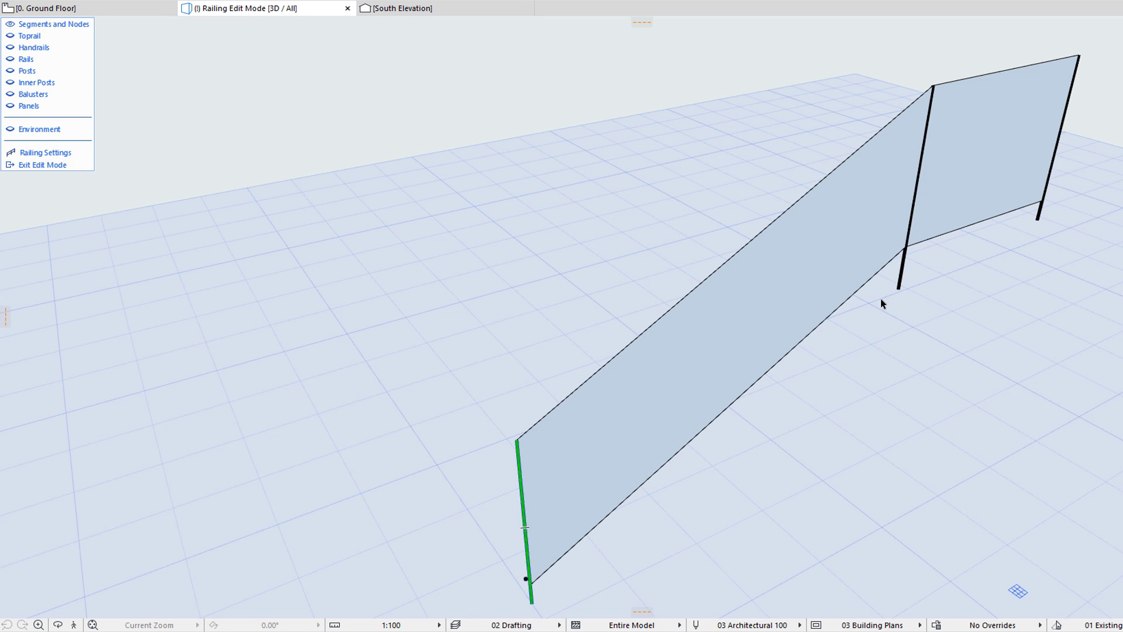
click(899, 286)
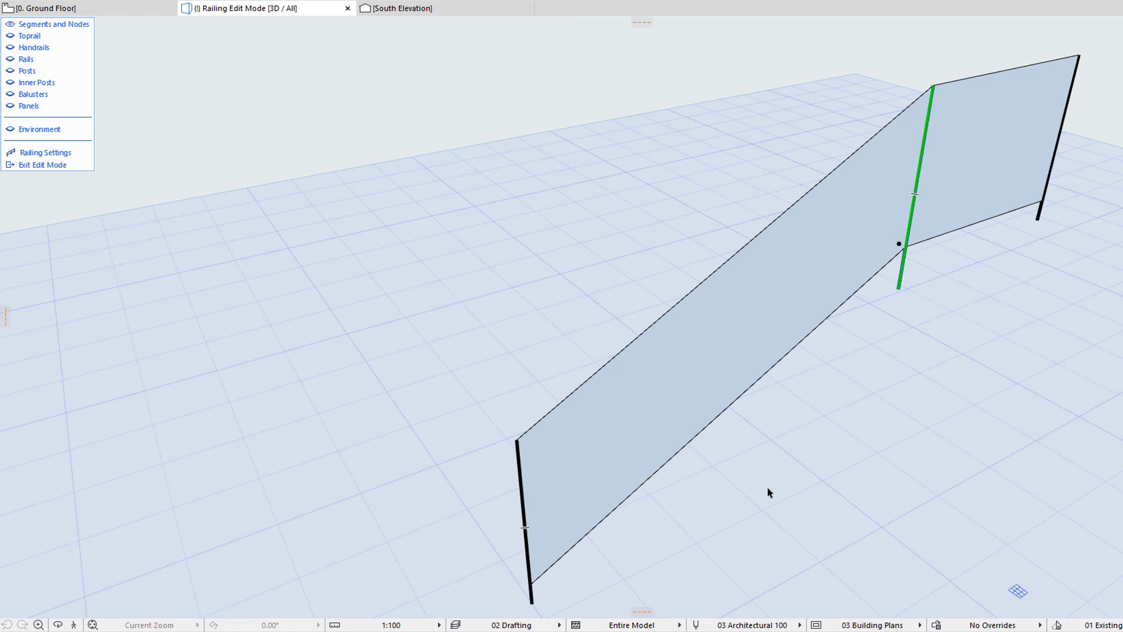
click(534, 601)
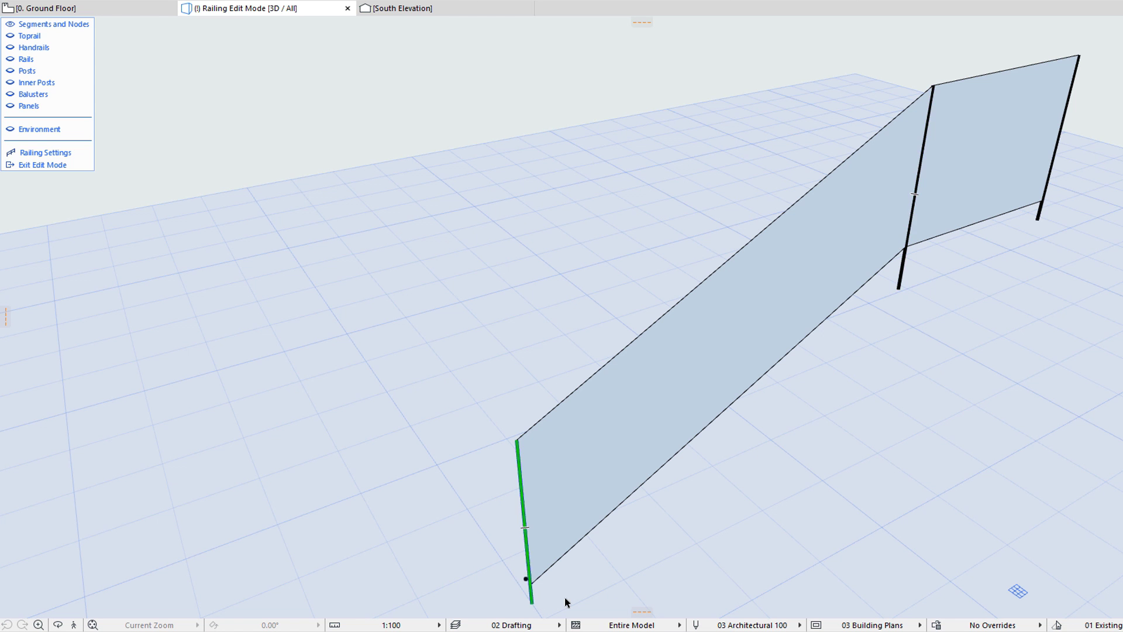
click(527, 581)
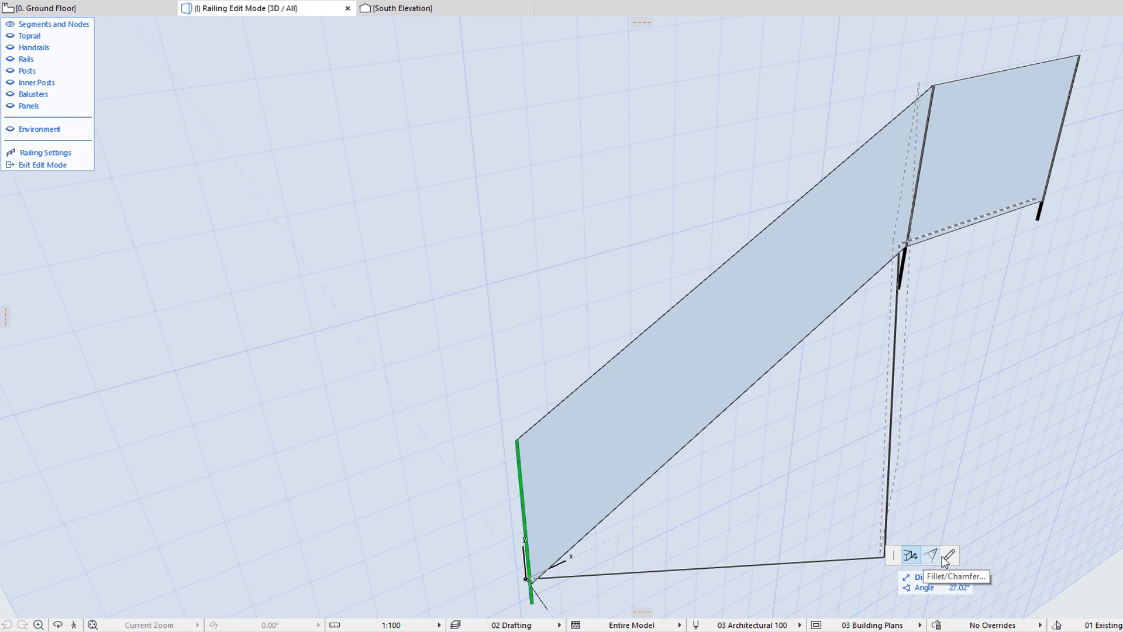
key(Escape)
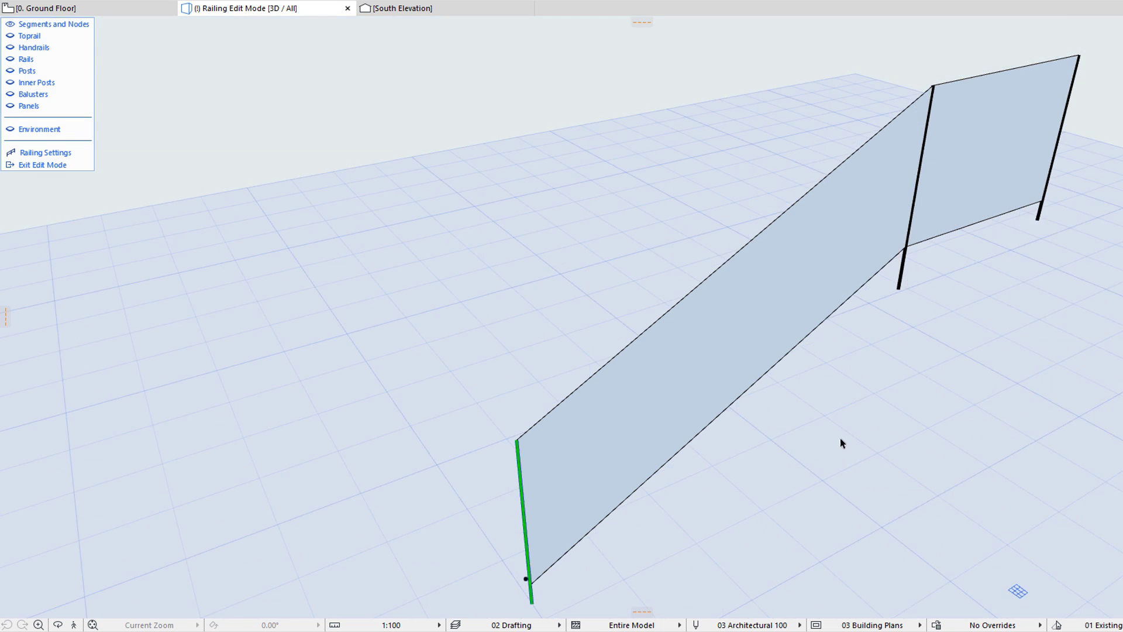
key(Escape)
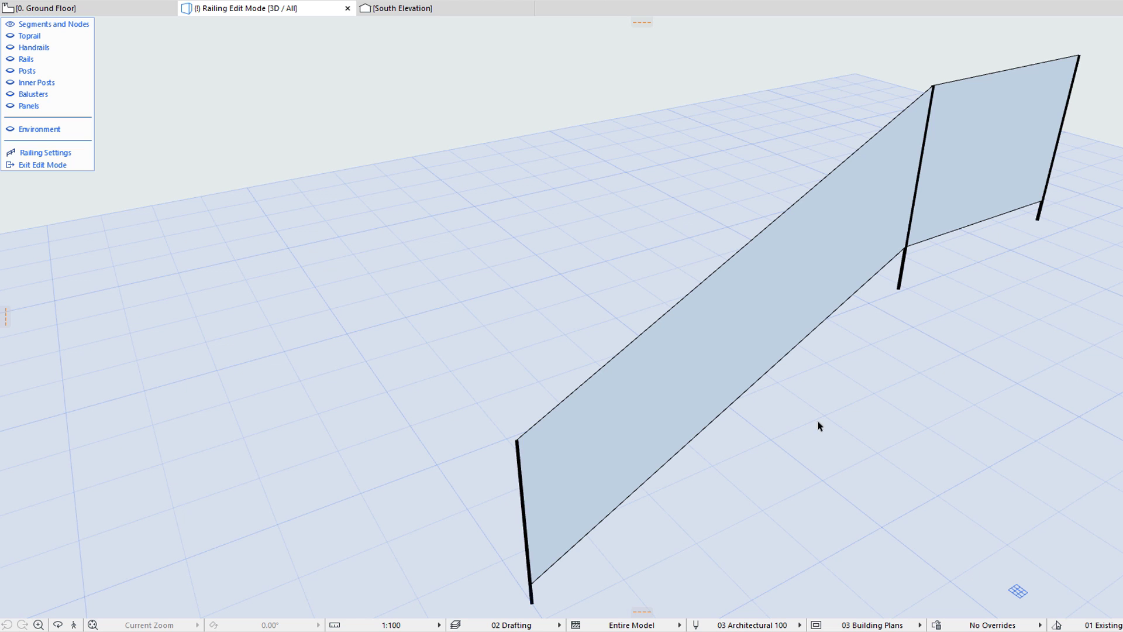
Step: Examine the editing options for the sloping railing segment along its base line, without changing the segment
click(712, 280)
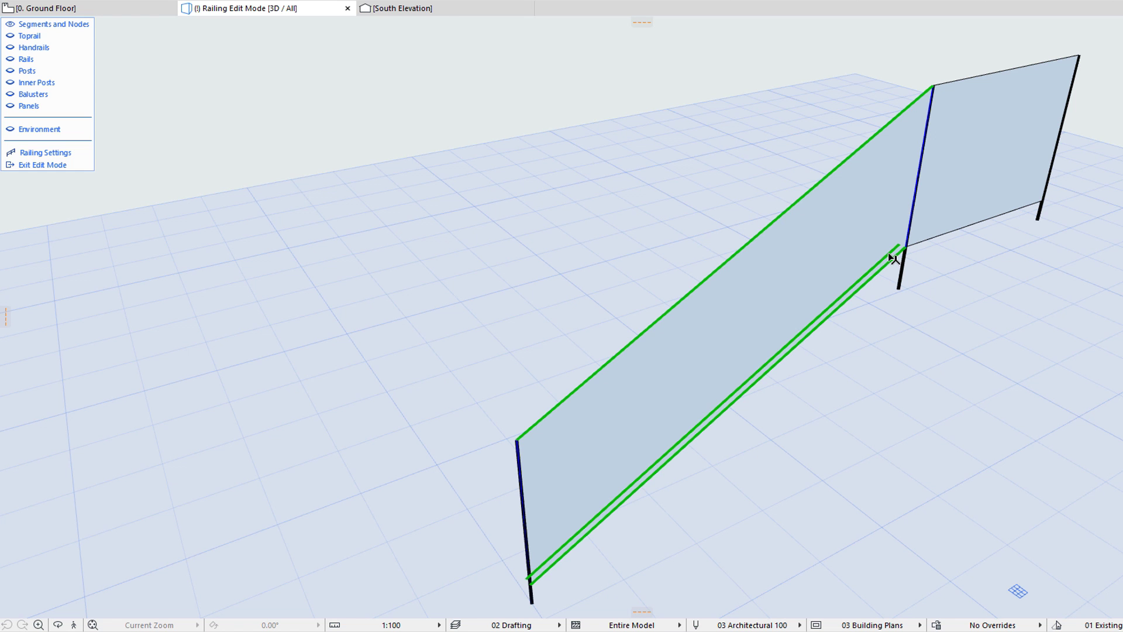
click(763, 370)
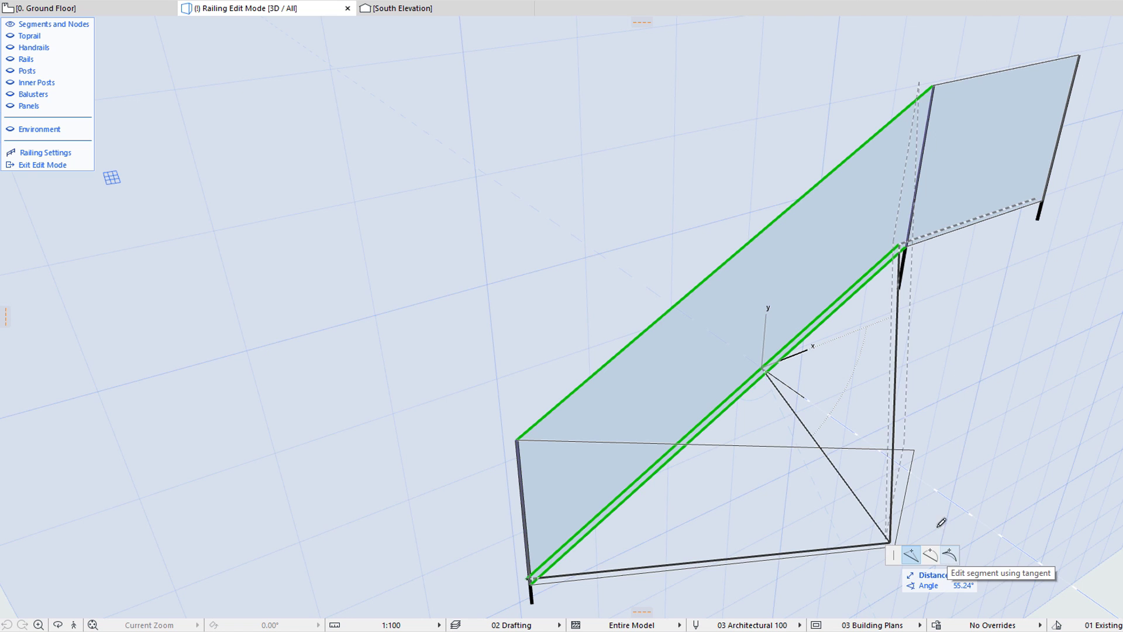
key(Escape)
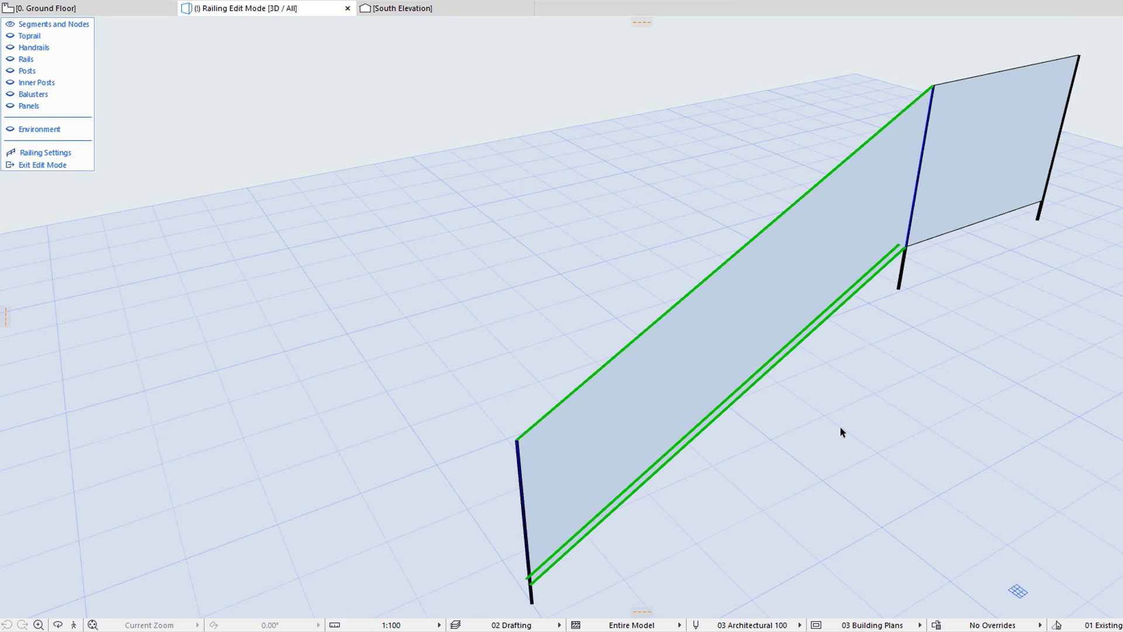
key(Escape)
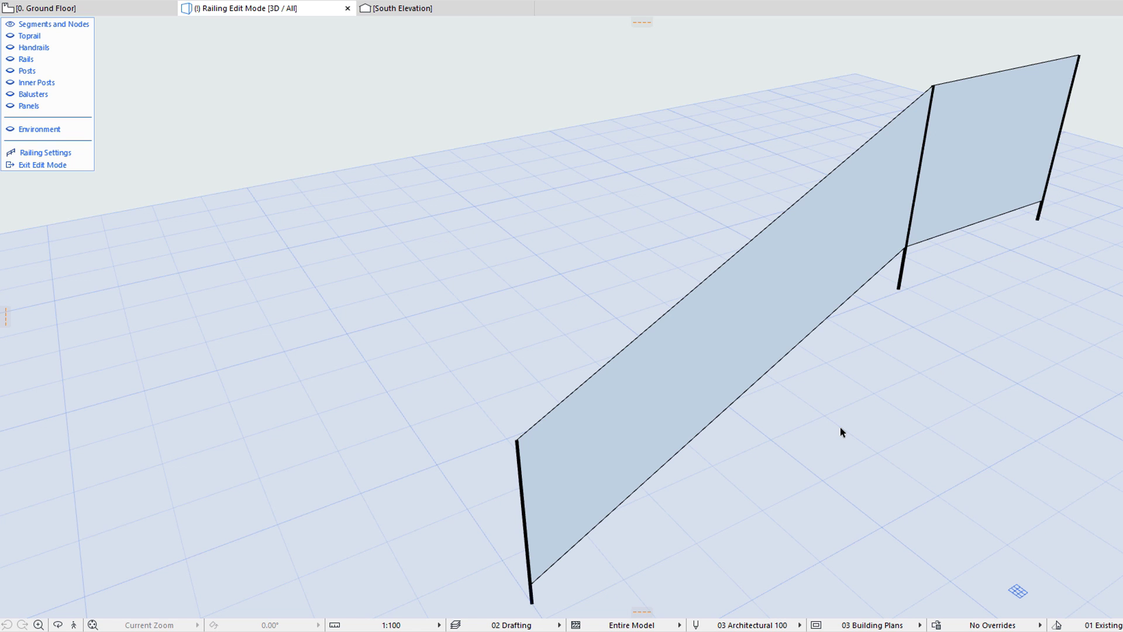
Step: Hide Segments and Nodes, and show the Toprail, Handrails, Rails, Posts, Inner Posts, Balusters and Panels
click(10, 25)
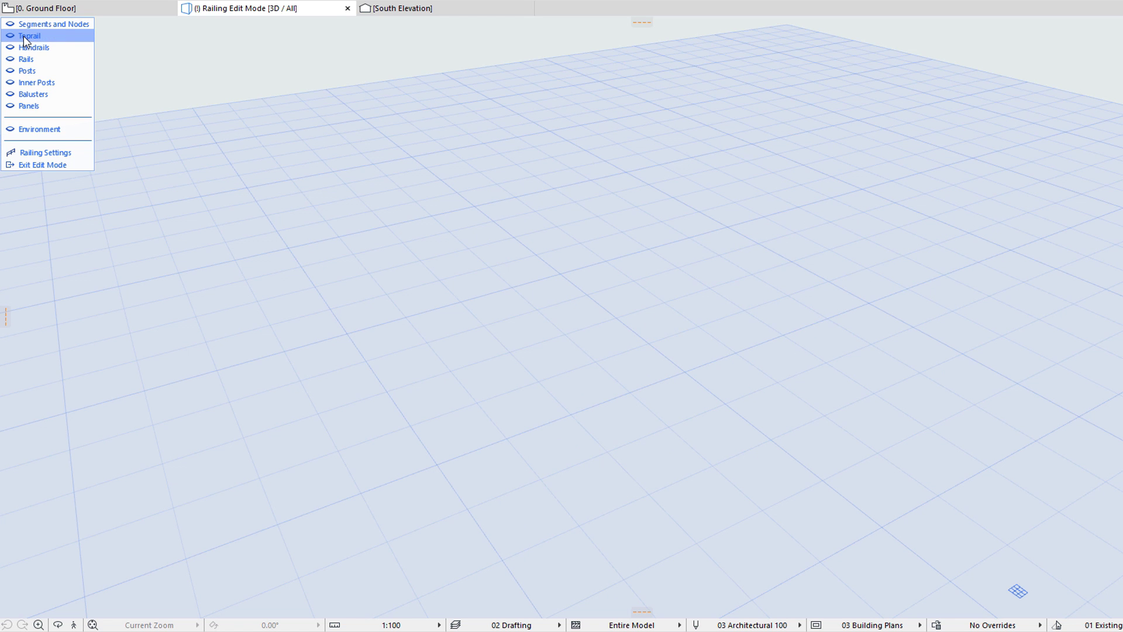
click(69, 38)
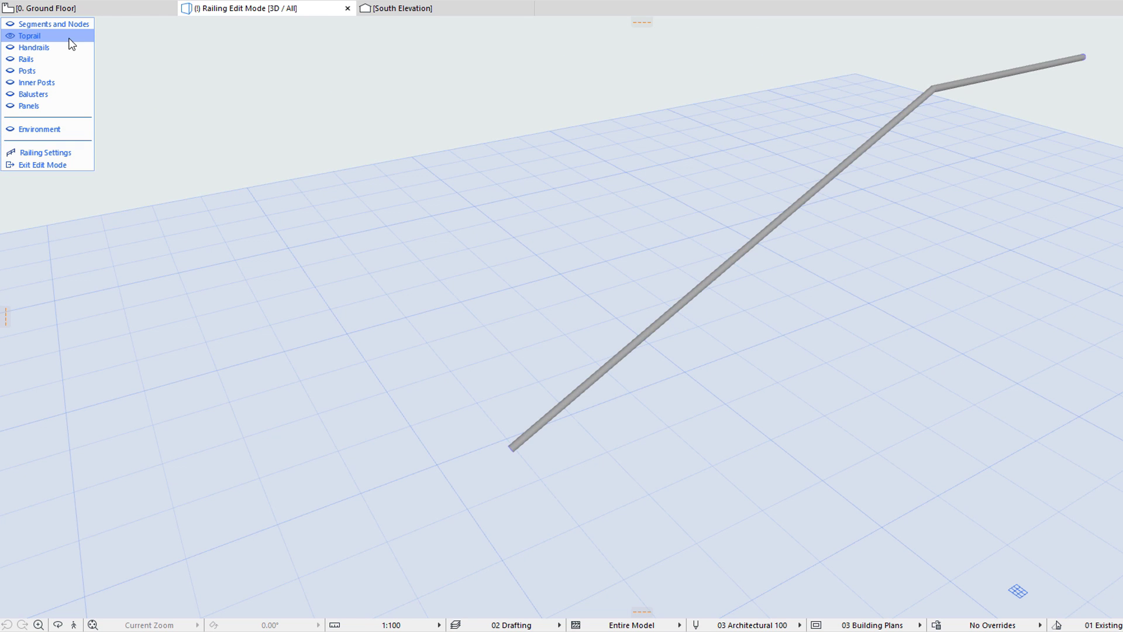
click(68, 49)
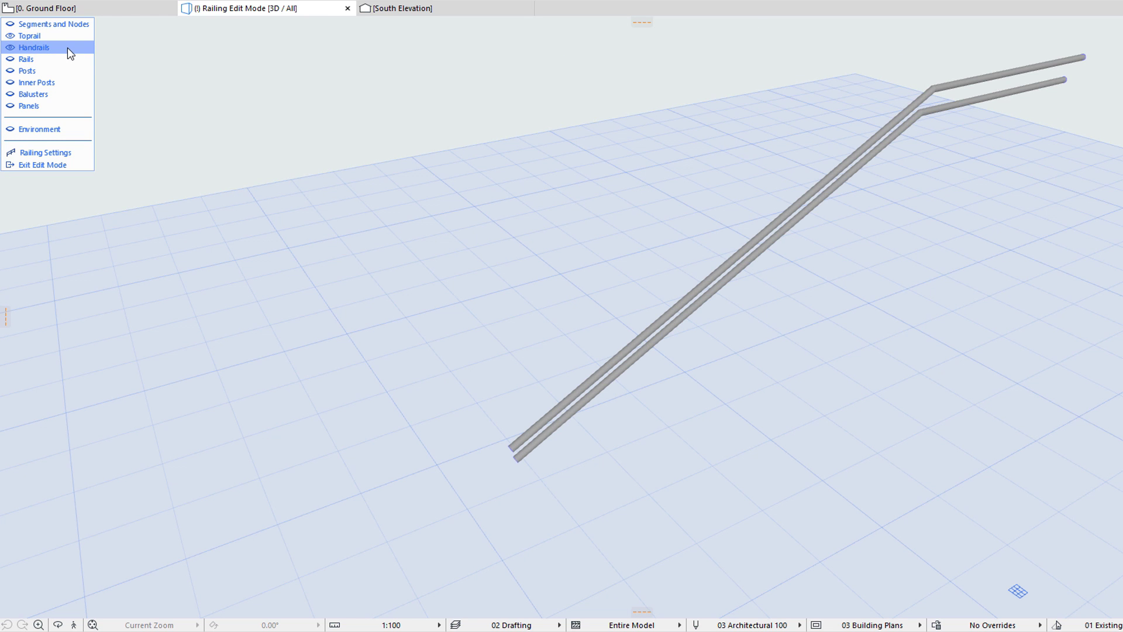
click(68, 56)
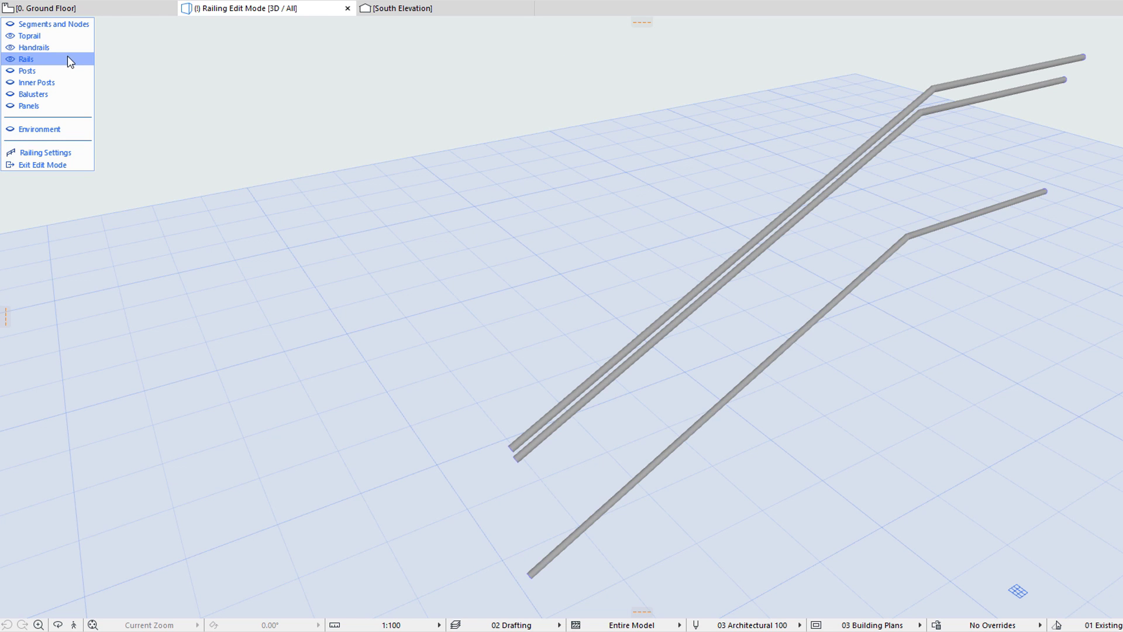
click(68, 68)
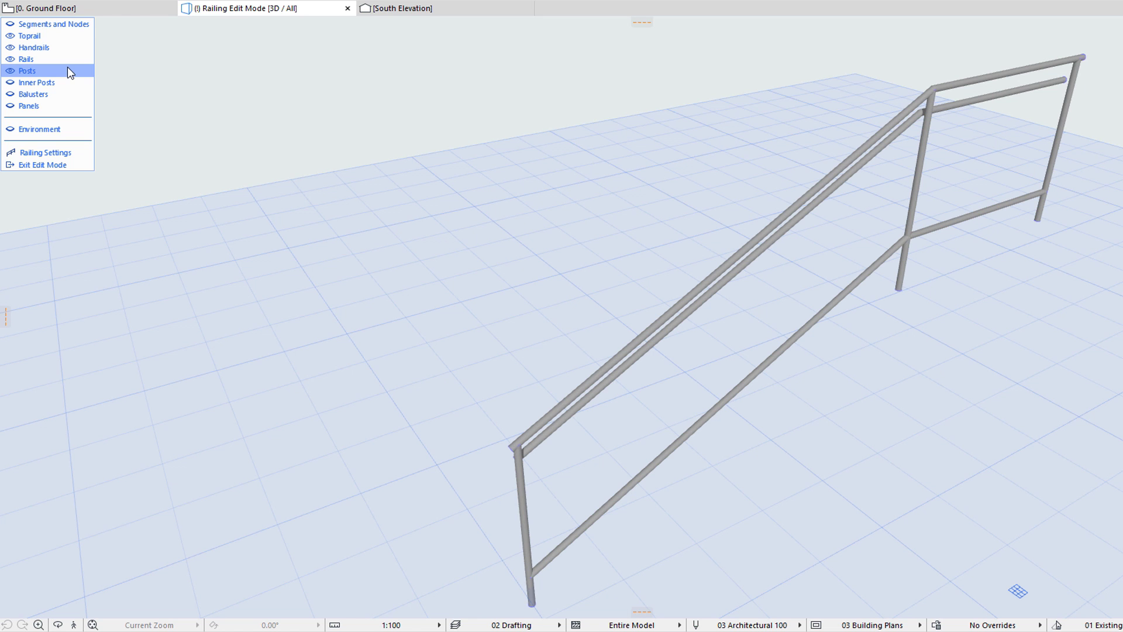
click(67, 83)
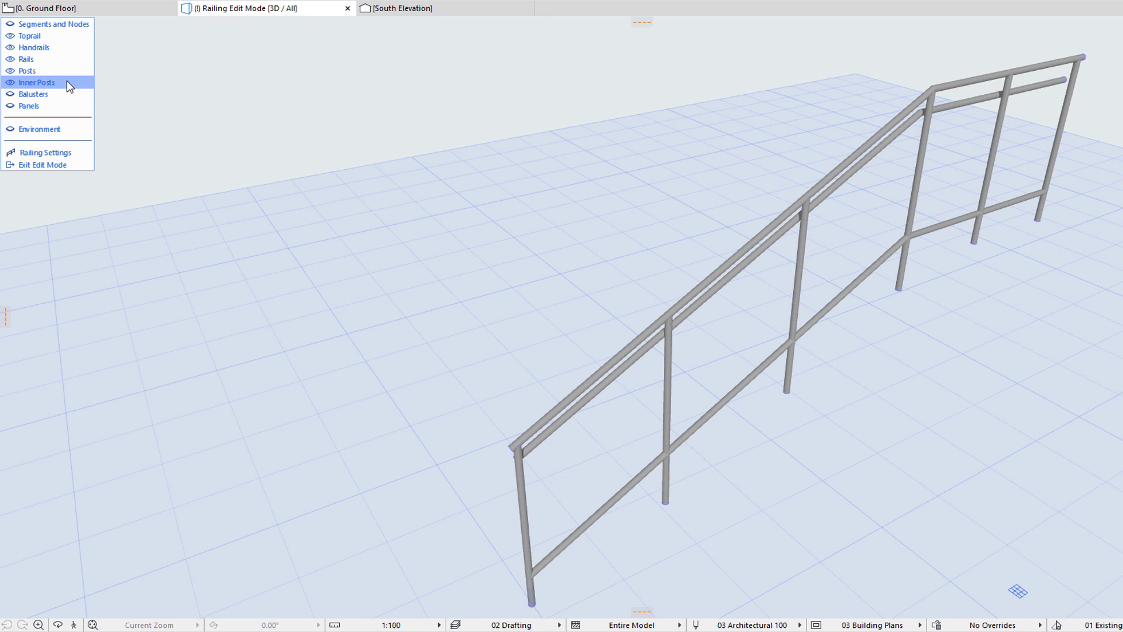
click(65, 93)
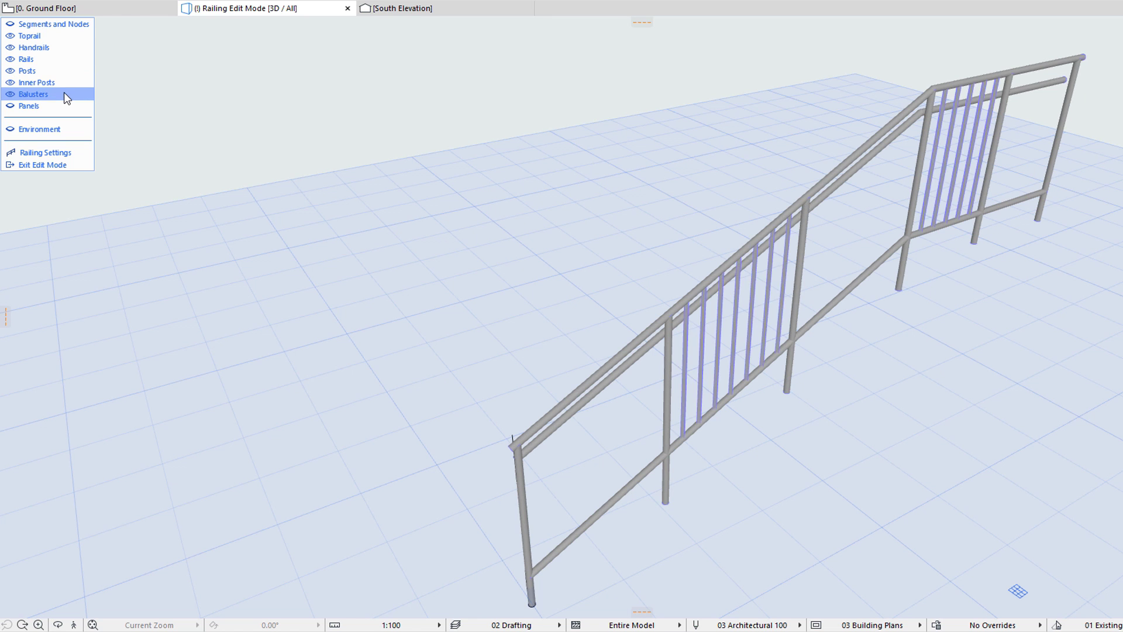
click(64, 106)
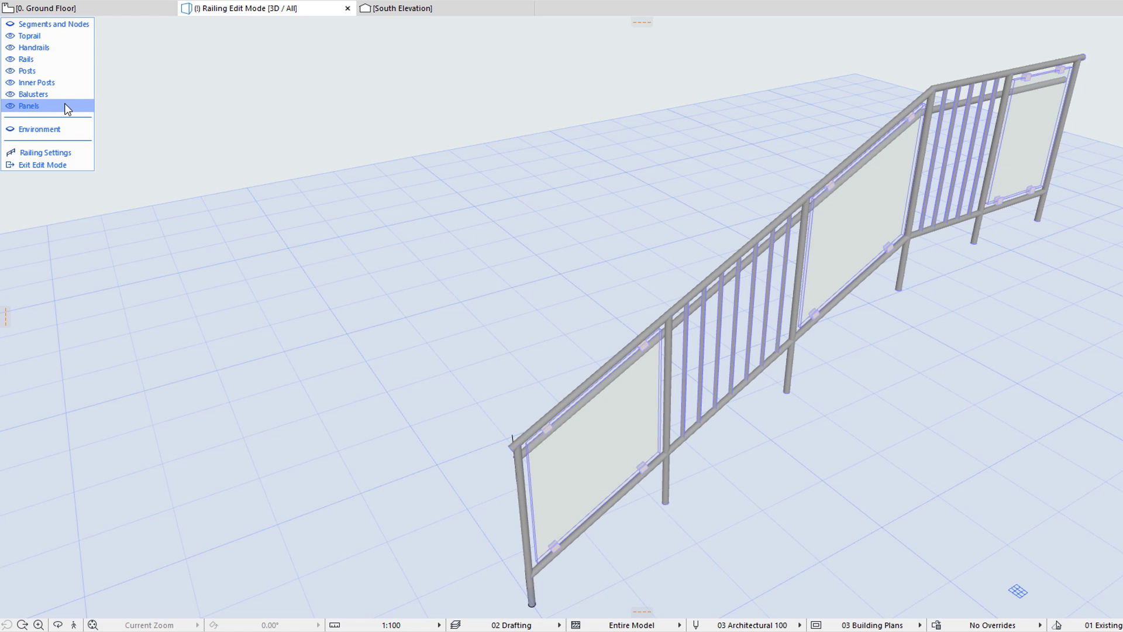
Step: Select the toprail and preview its sideways offset and Stretch height edits, without placing either change
click(606, 364)
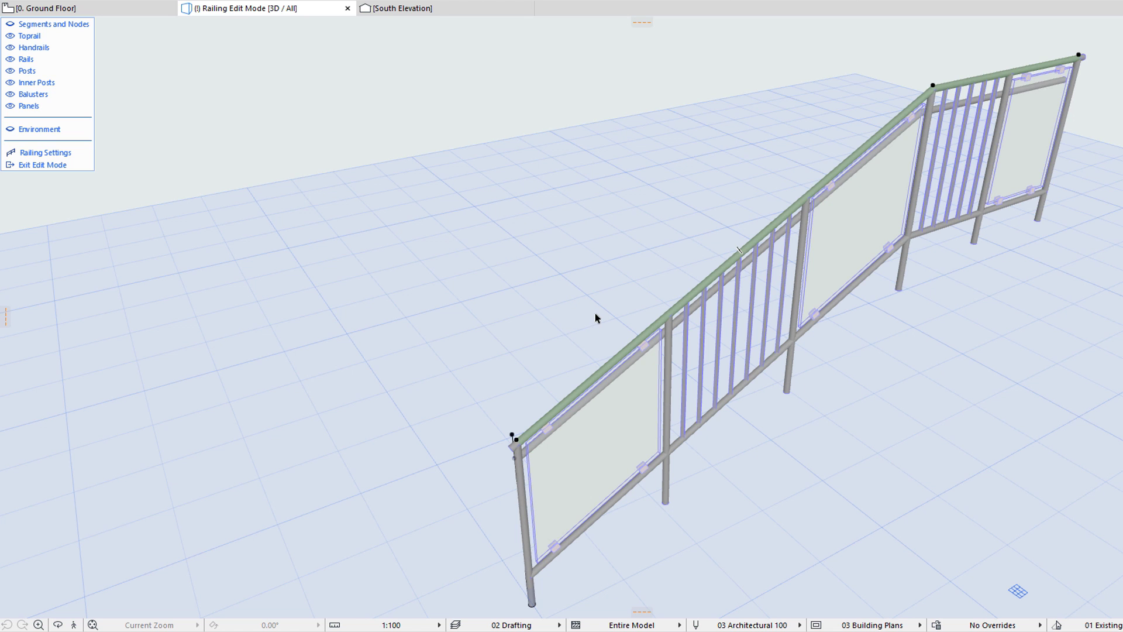
click(612, 357)
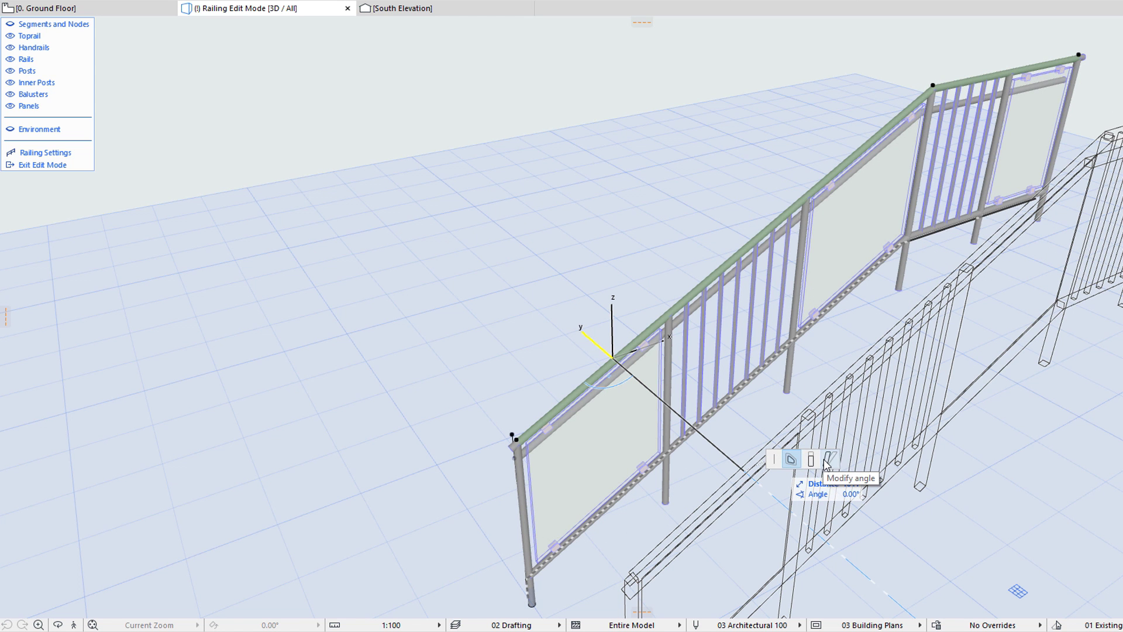
click(791, 460)
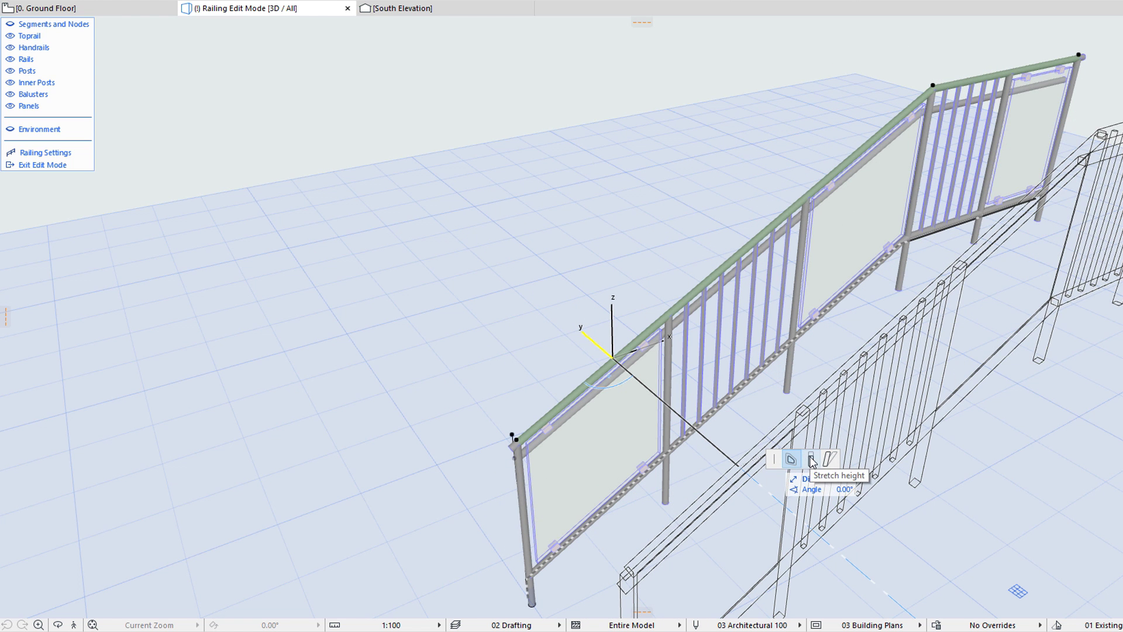
click(811, 459)
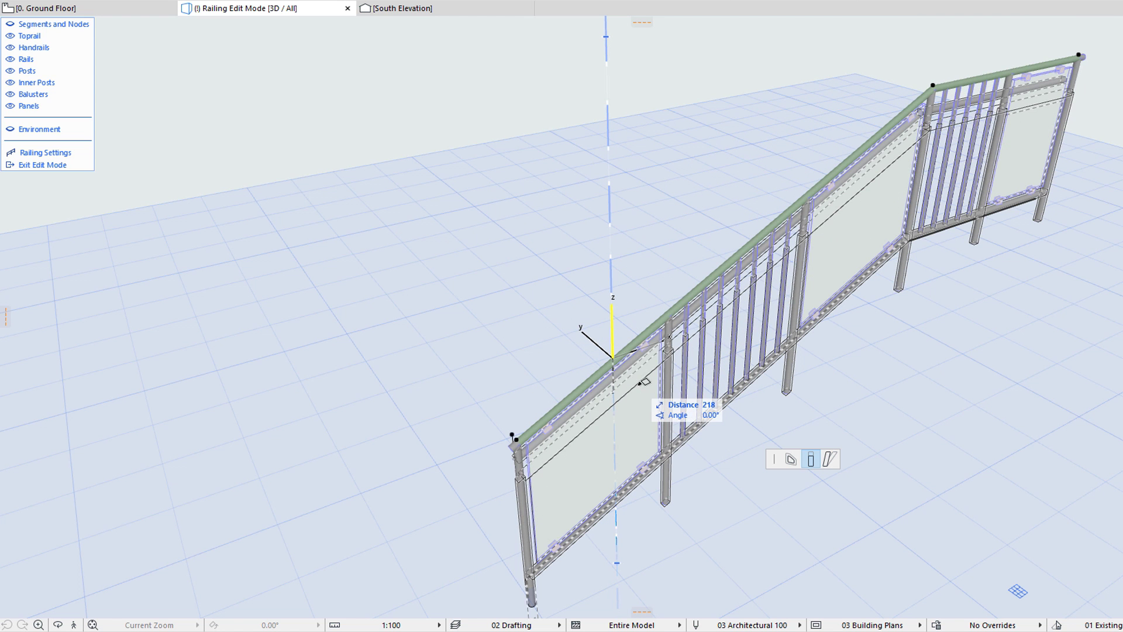
Step: Preview the toprail's Modify angle edit using a vertical editing plane, then cancel it
click(829, 459)
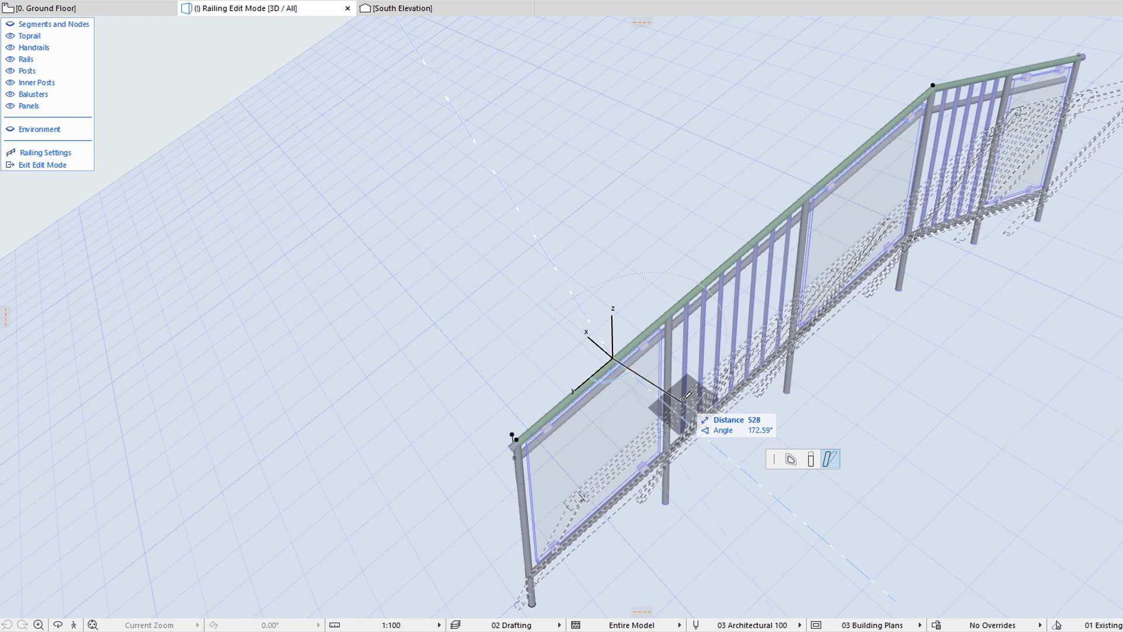
right_click(691, 396)
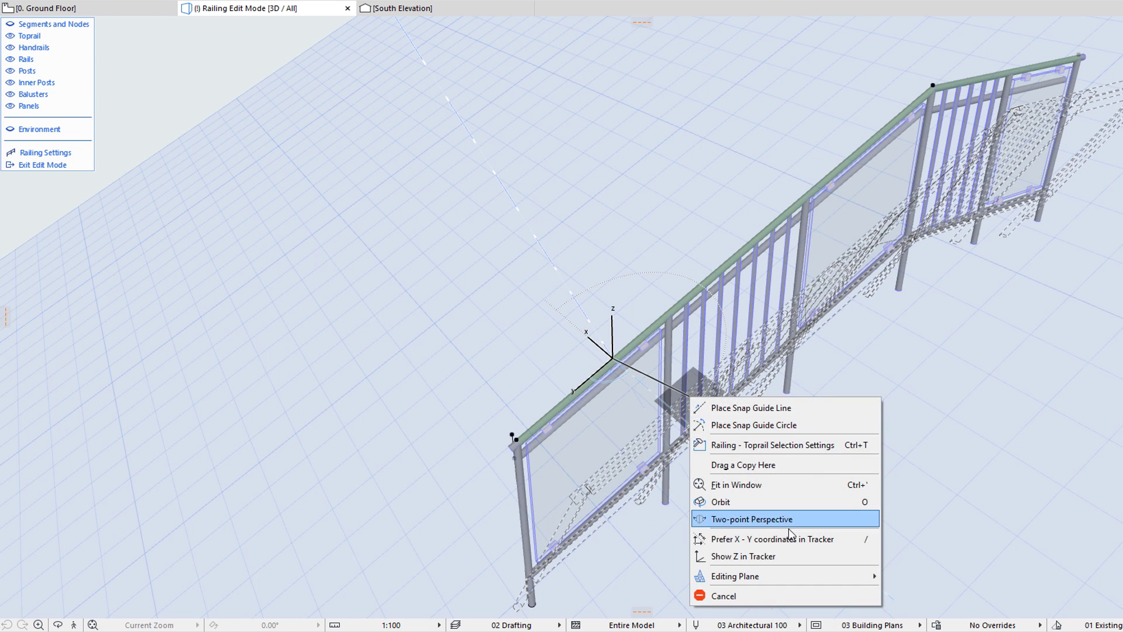
mouse_move(817, 578)
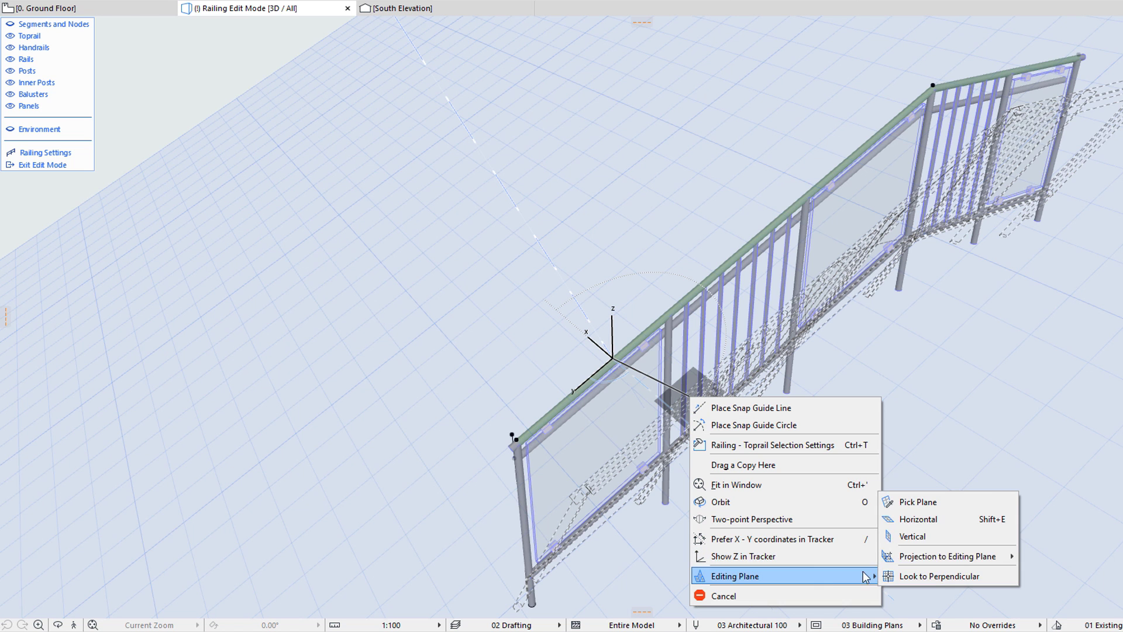
click(901, 537)
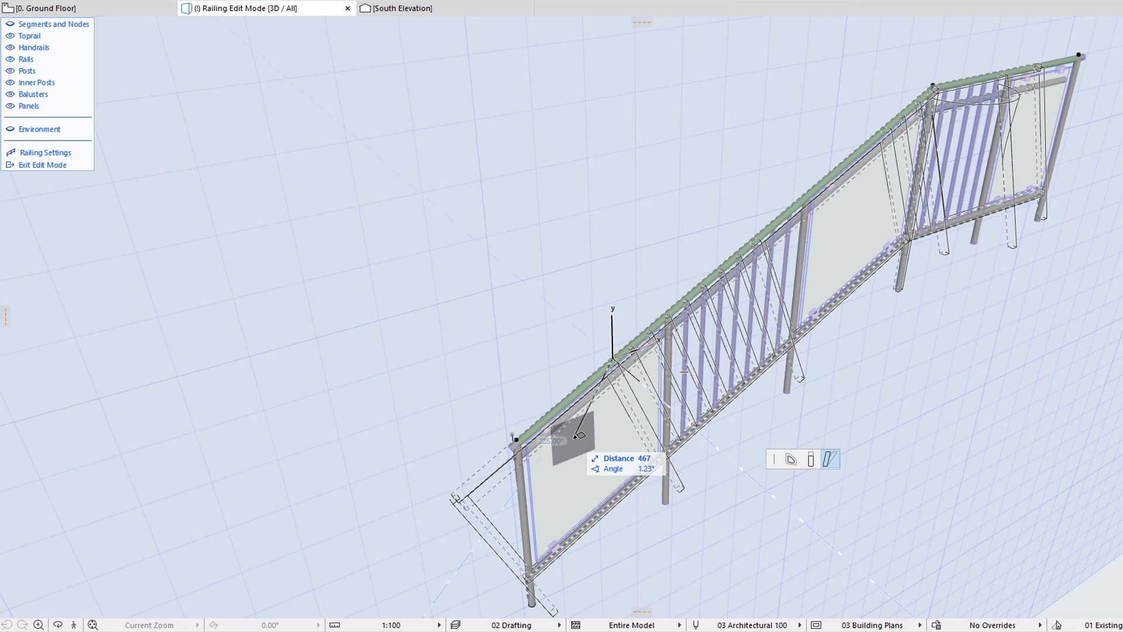
key(Escape)
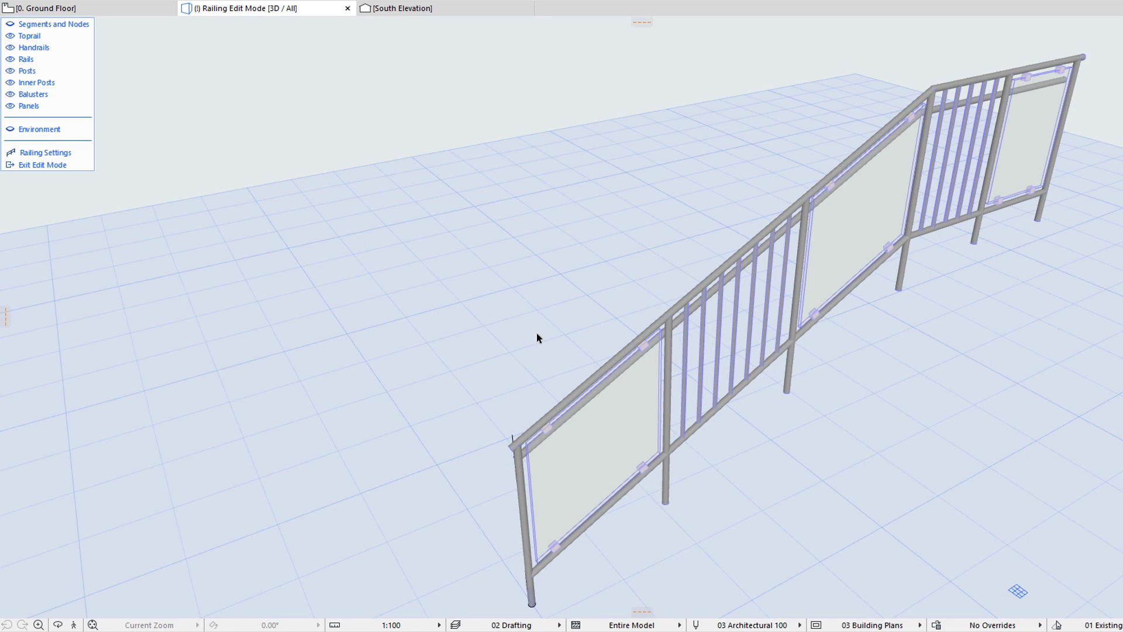
Step: Preview moving the handrail and the bottom rail away from their current positions, cancelling each edit
click(512, 454)
click(694, 303)
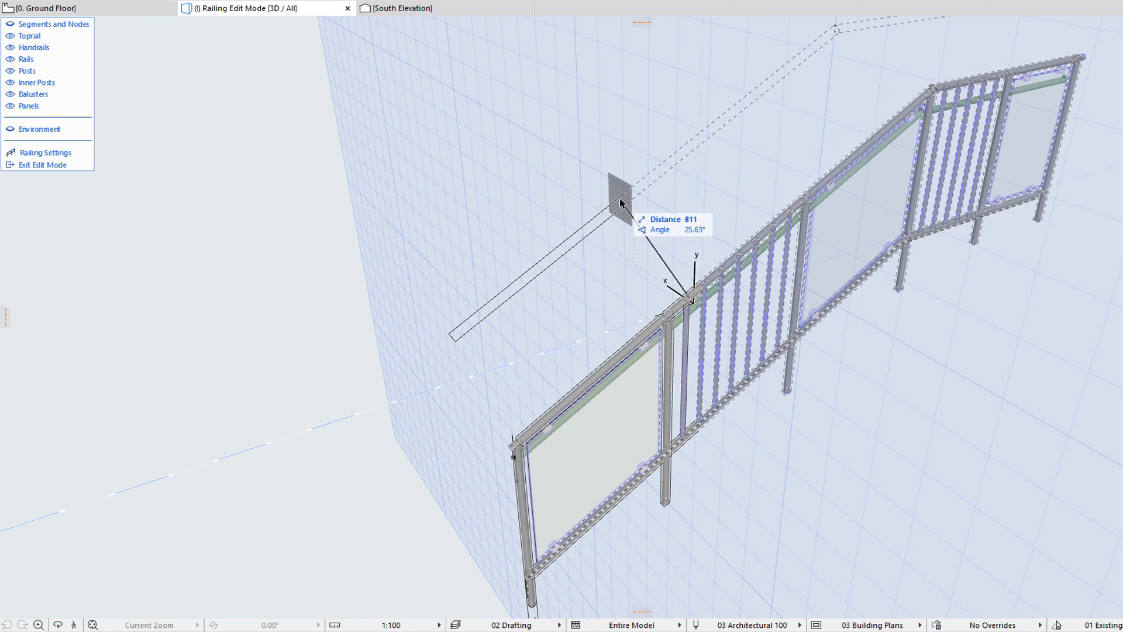
key(Escape)
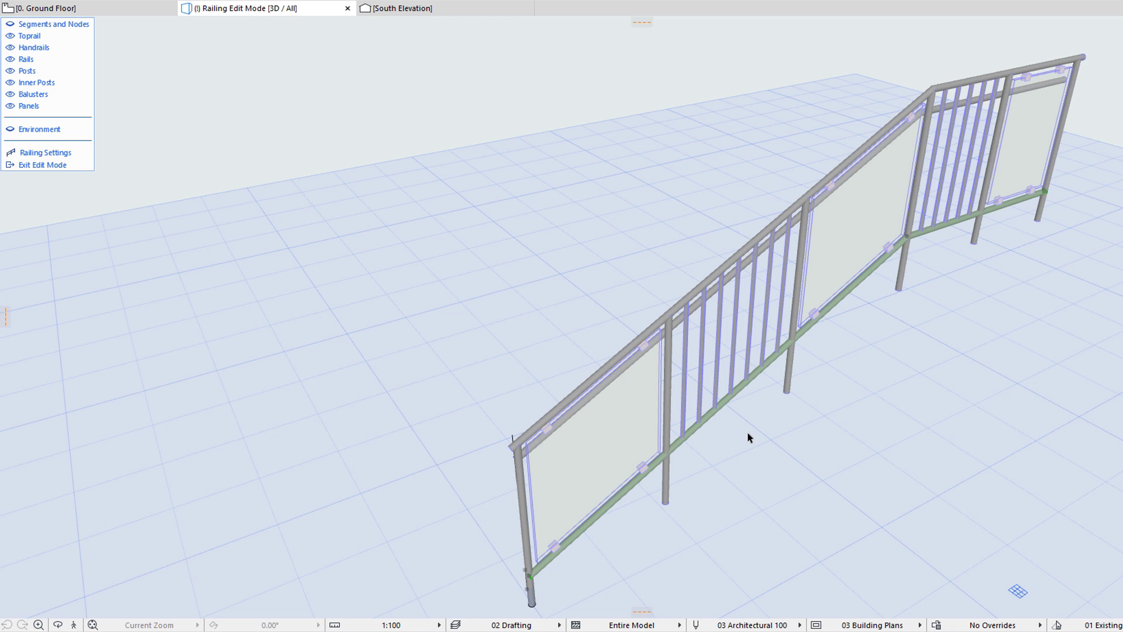
click(739, 391)
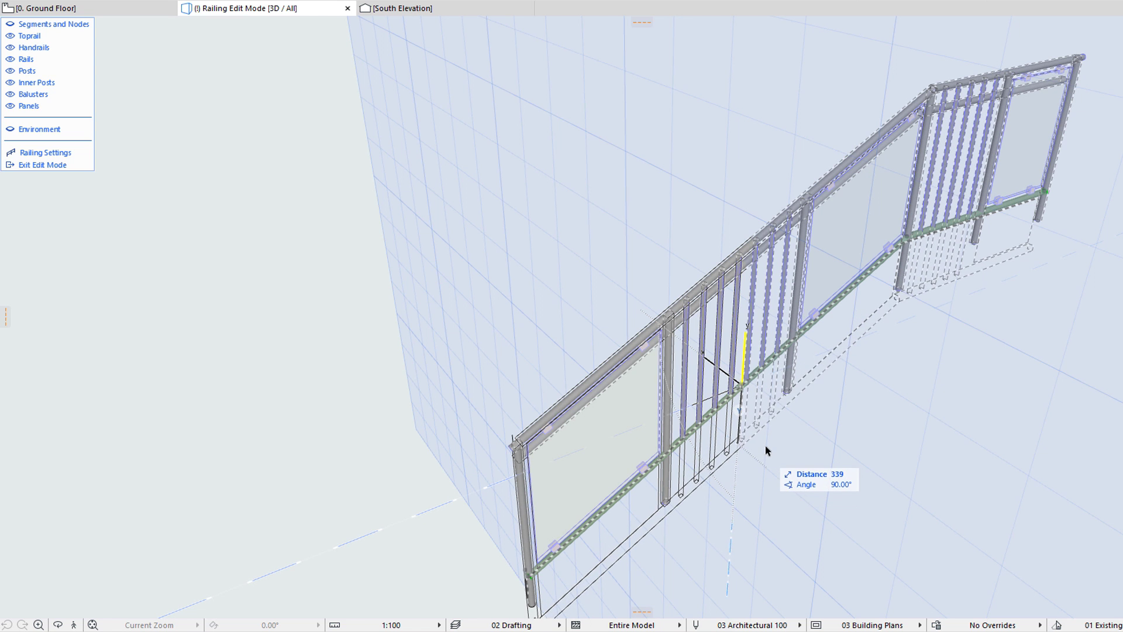
key(Escape)
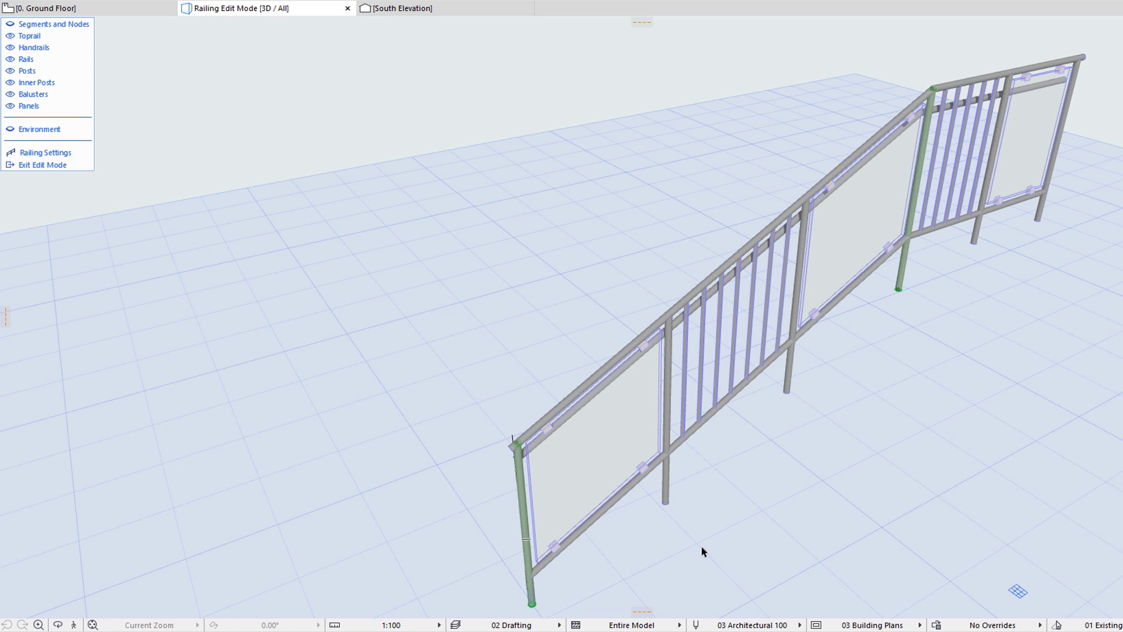
Step: Preview stretching the first inner post at its upper and lower ends and moving it along the railing, without changing it
click(667, 498)
click(667, 314)
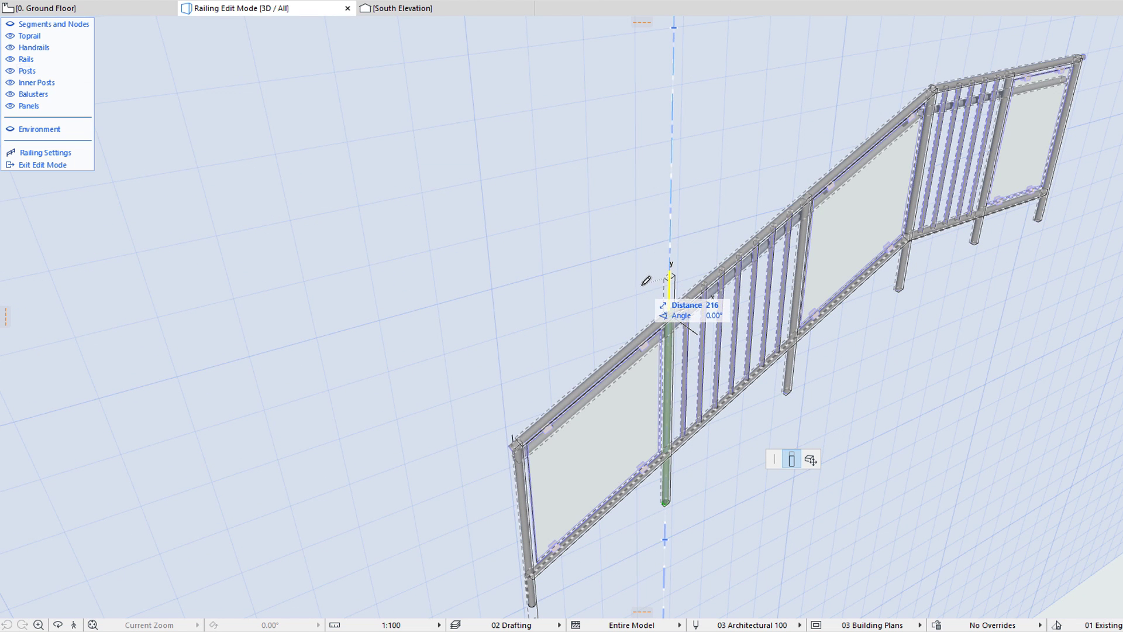
key(Escape)
click(664, 503)
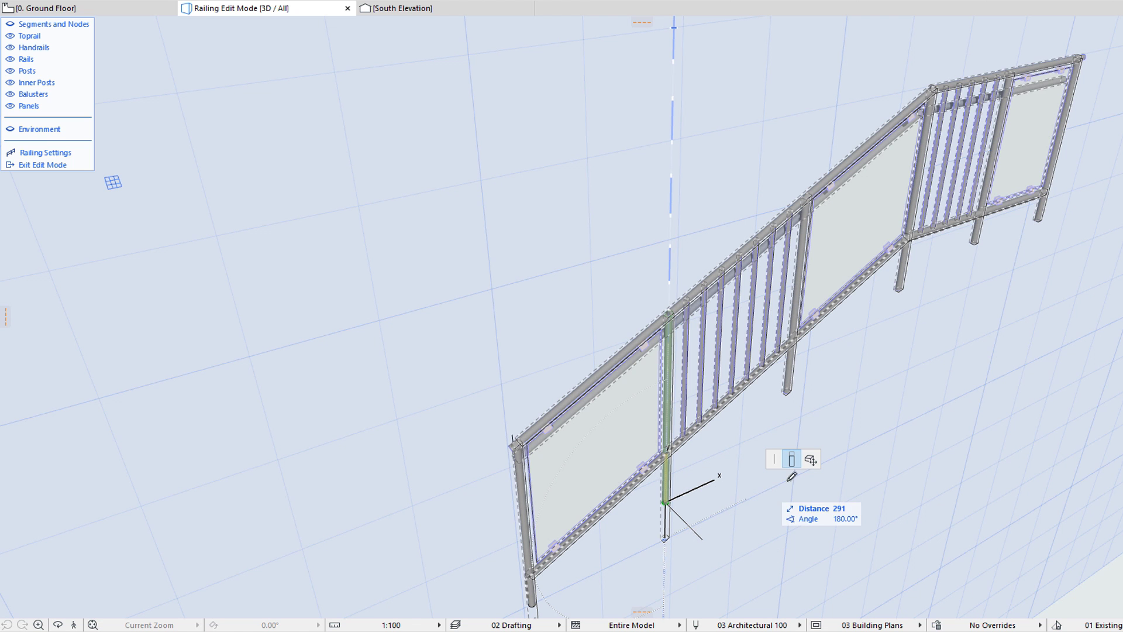
click(809, 465)
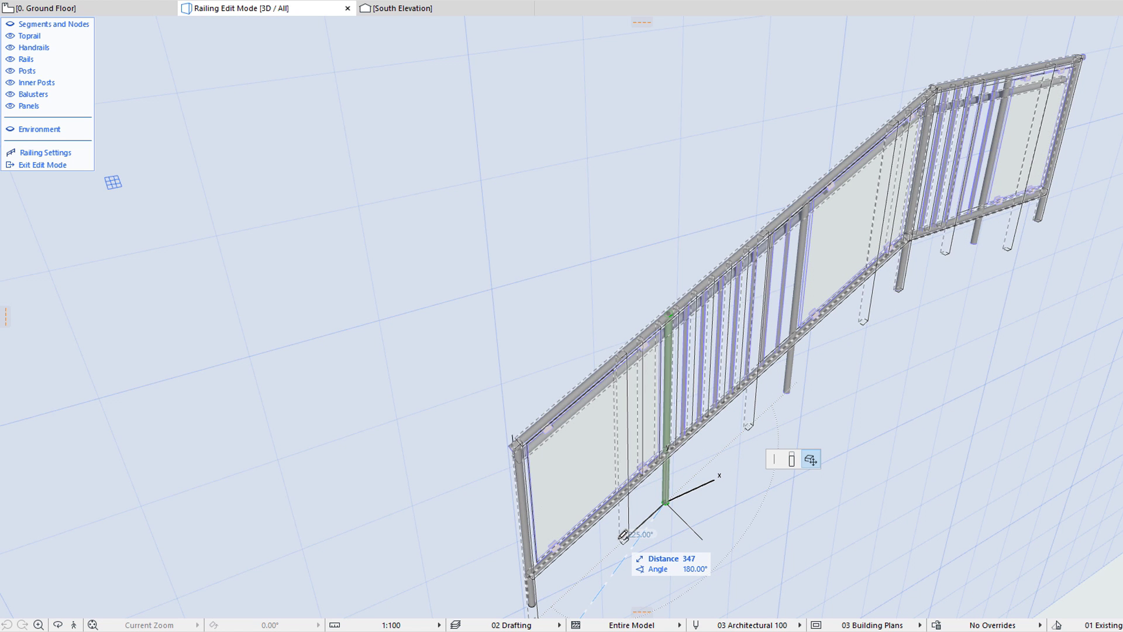
key(Escape)
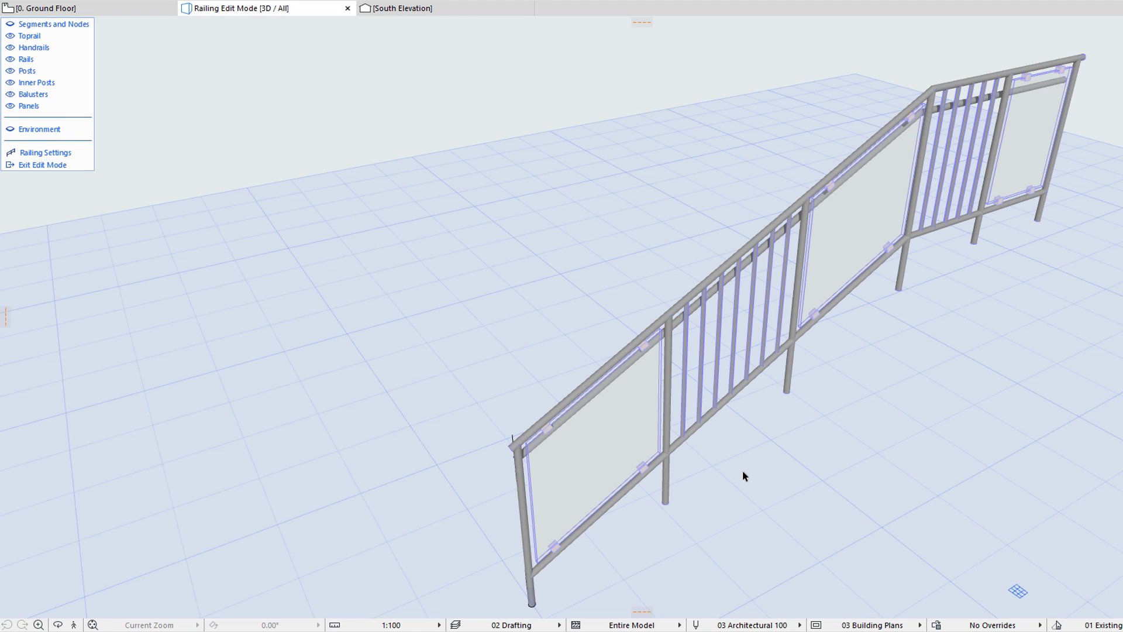
Step: Select the lower group of balusters and preview stretching their upper and lower ends, cancelling each stretch
click(714, 365)
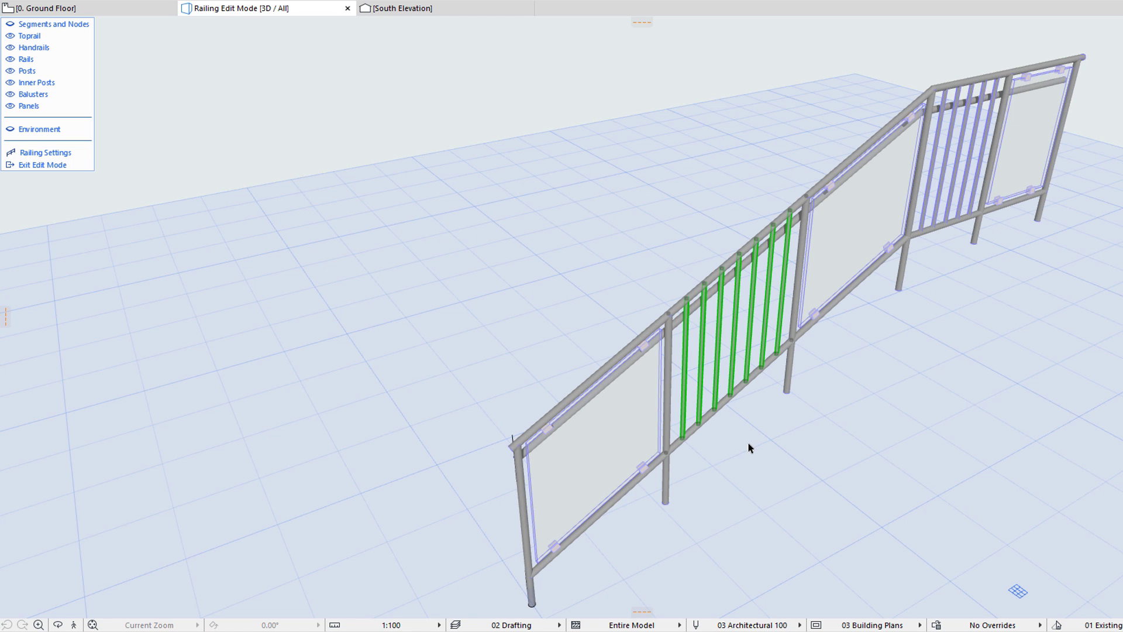
click(704, 284)
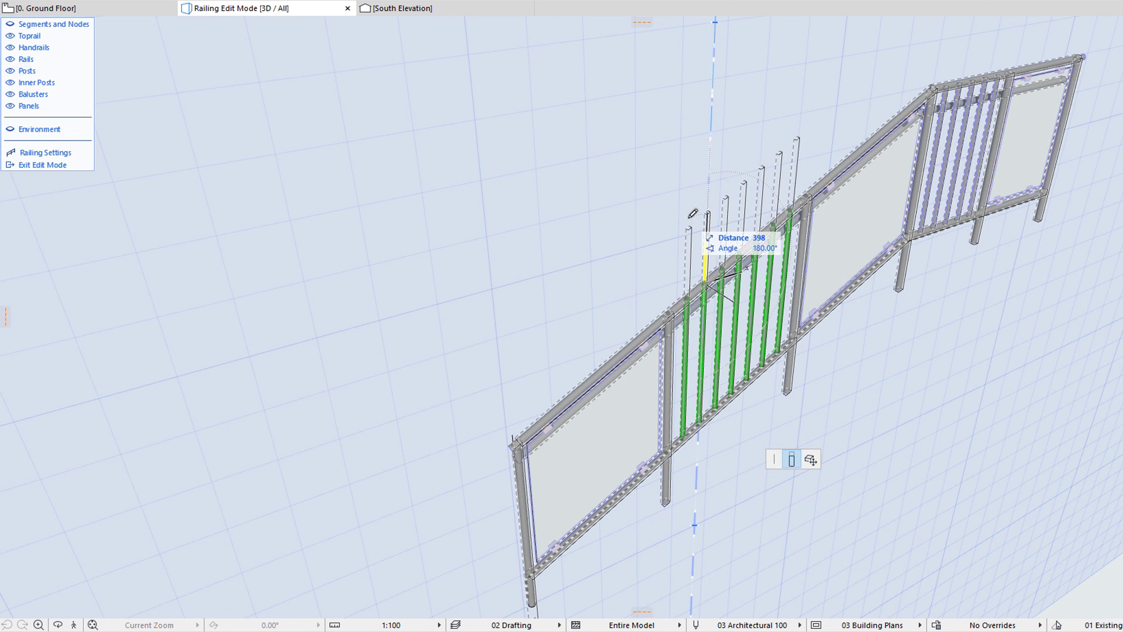
key(Escape)
click(731, 399)
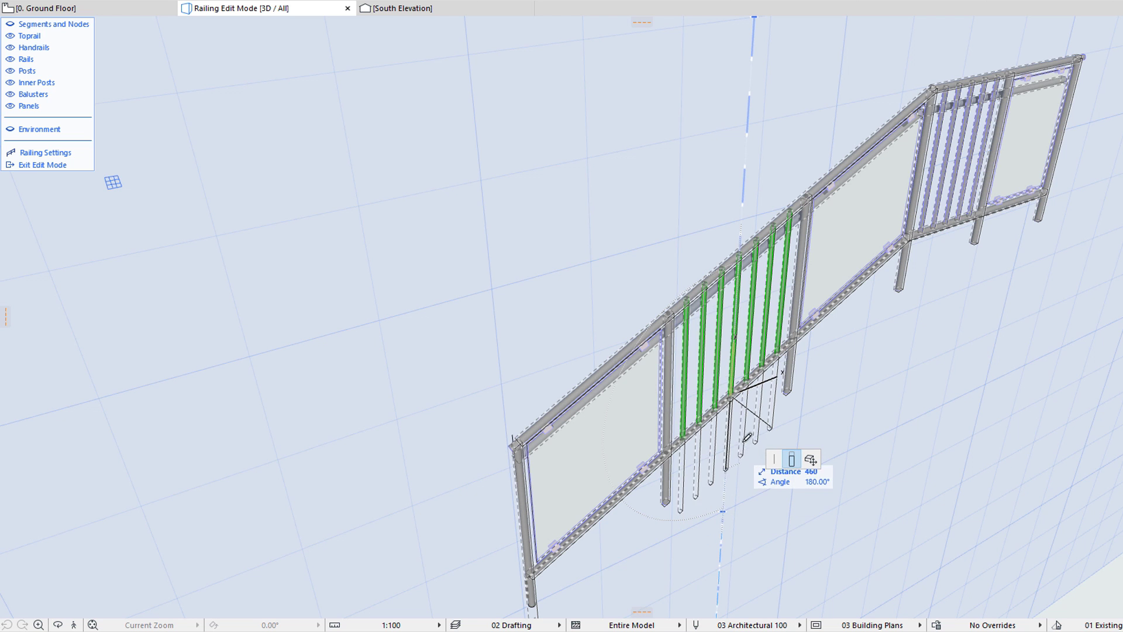
key(Escape)
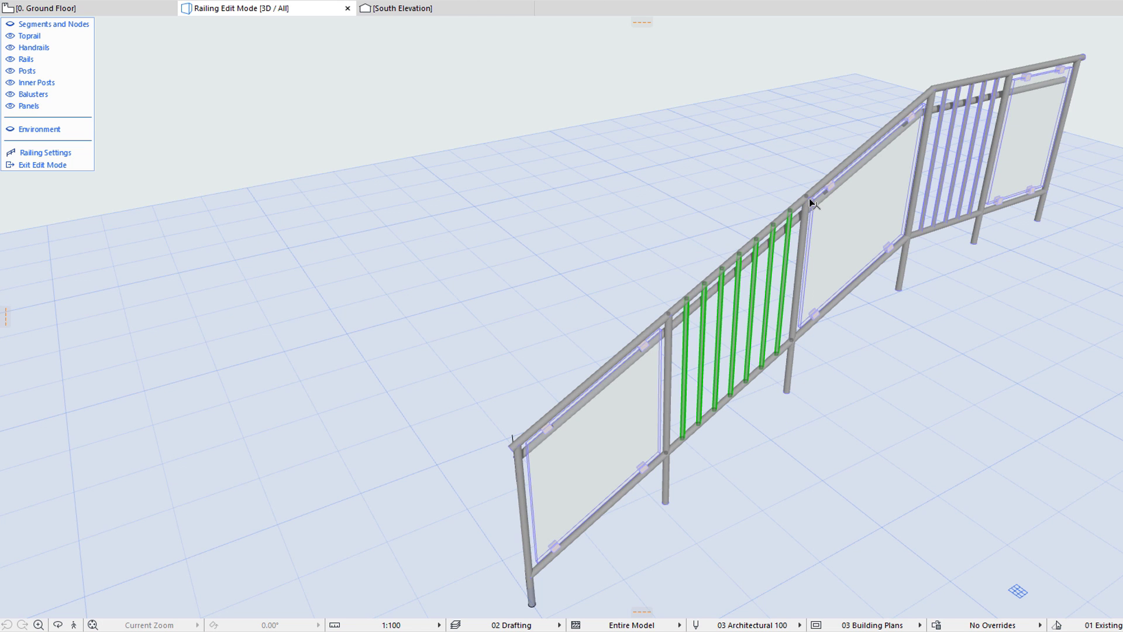
Step: Try narrowing the lower baluster group by pulling in the uphill edge of its boundary
click(793, 346)
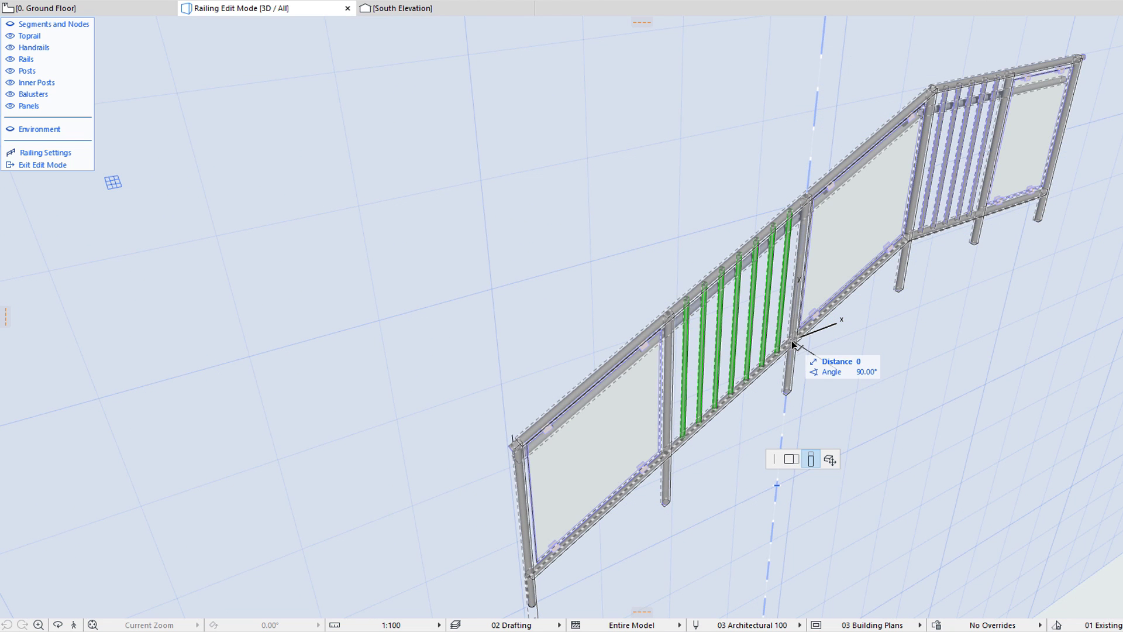
click(790, 460)
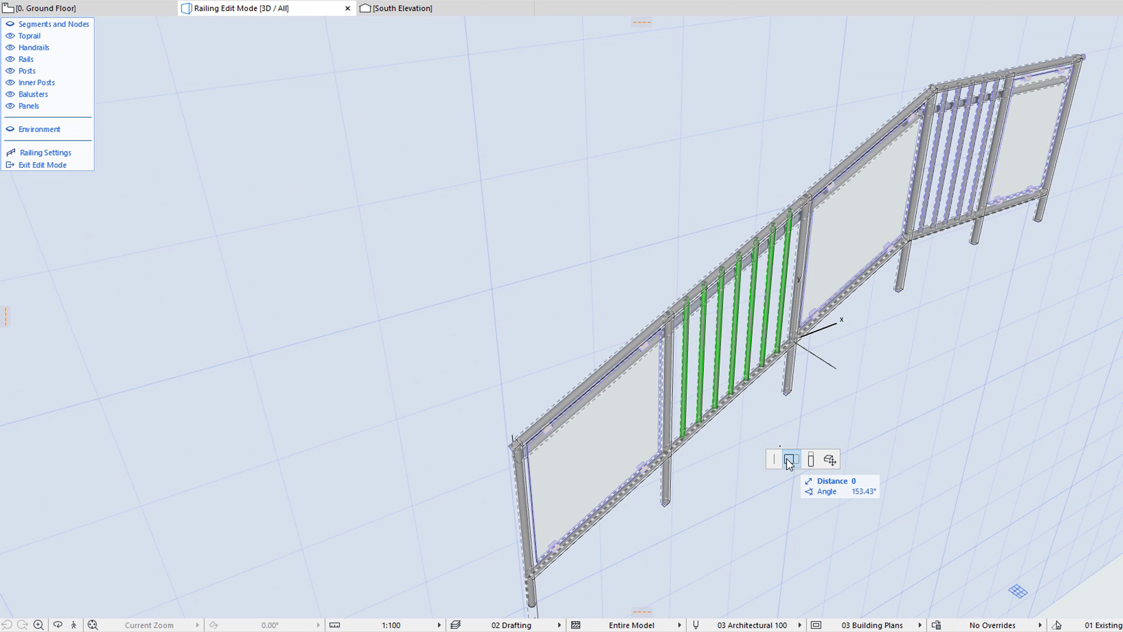
click(782, 400)
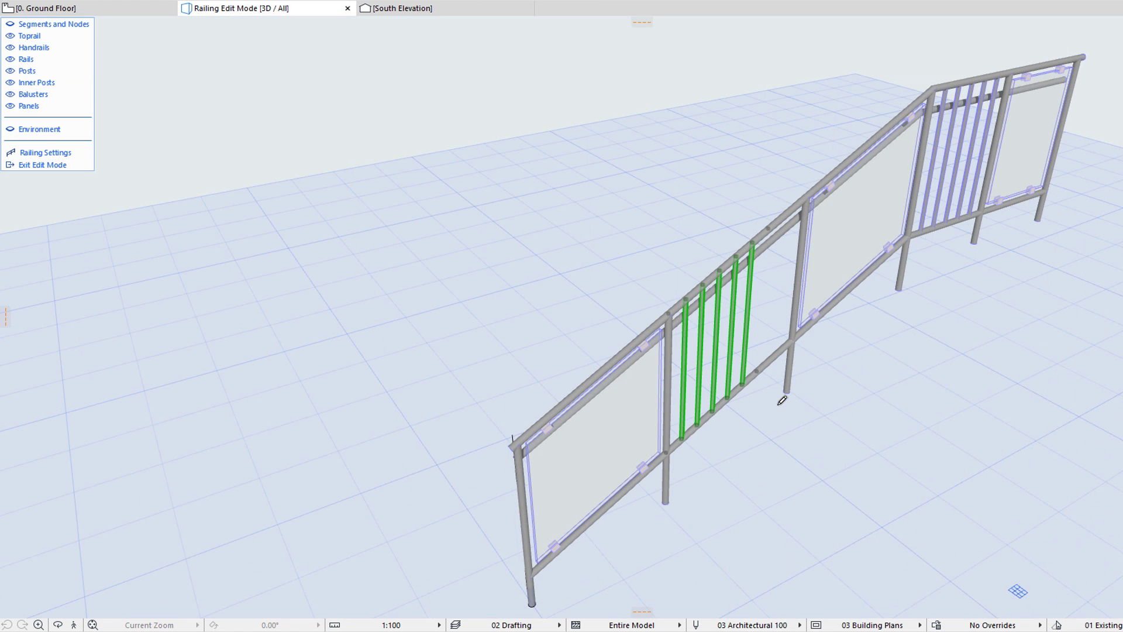
Step: Try shortening the lower baluster group by raising its lower ends, and undo the baluster size changes
click(757, 378)
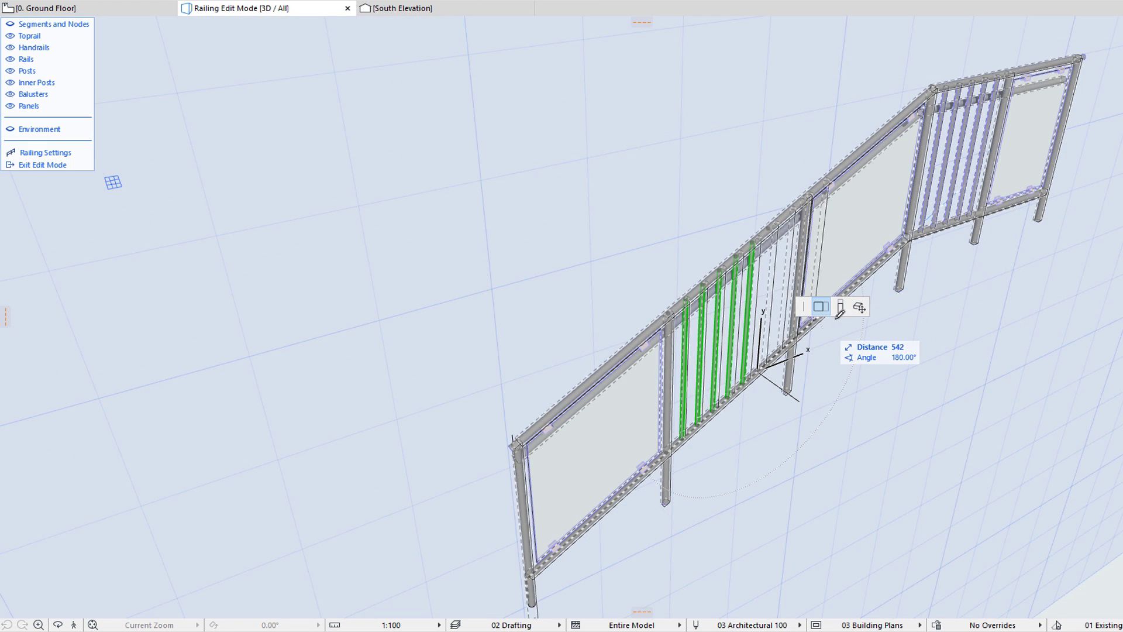
click(841, 306)
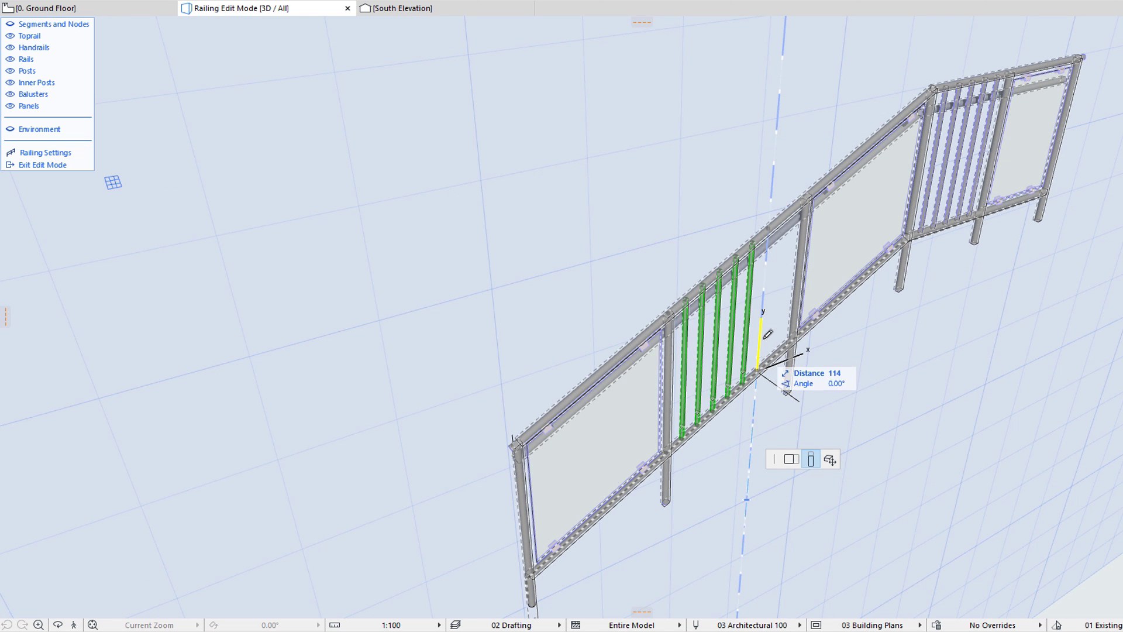
click(764, 369)
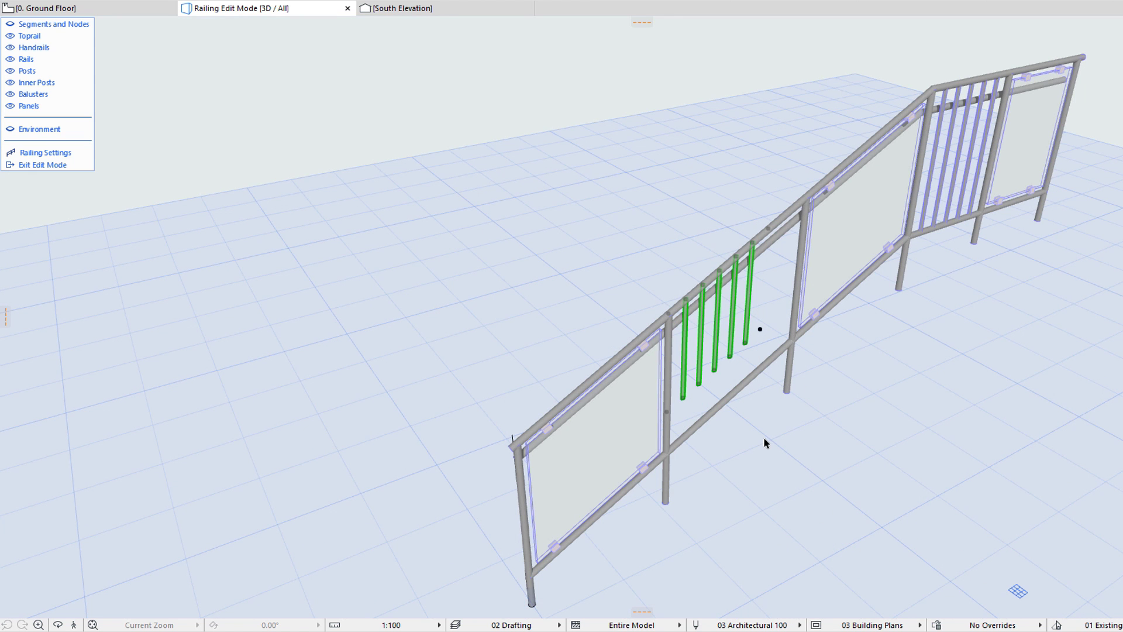
key(ctrl+z)
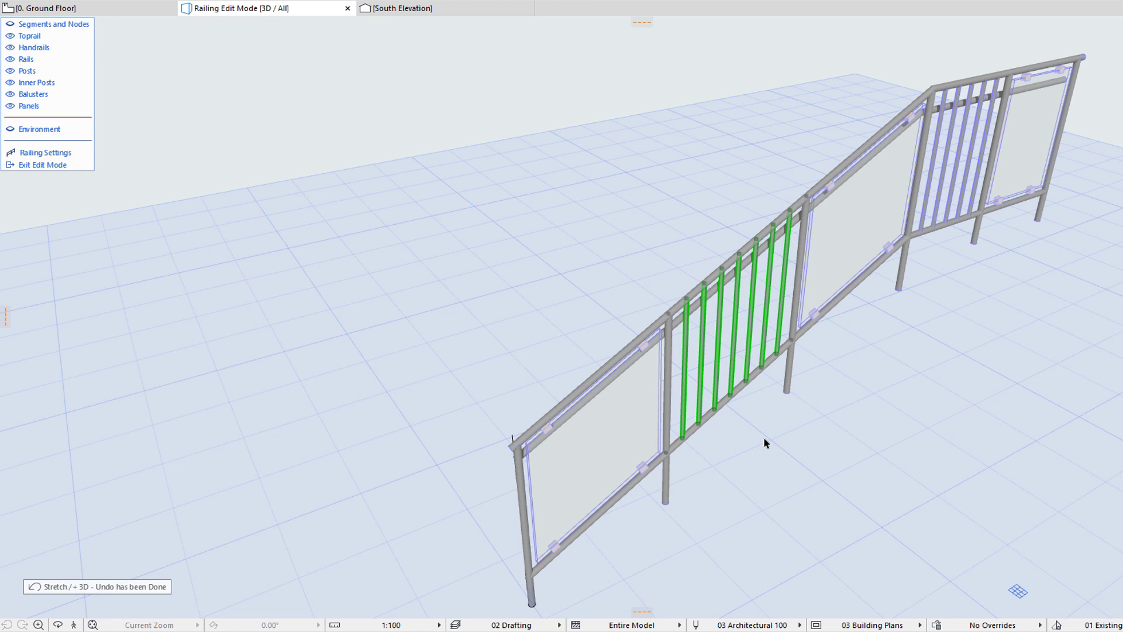
Step: Preview moving the lower baluster group sideways out of the railing, cancel the move and deselect the group
click(668, 453)
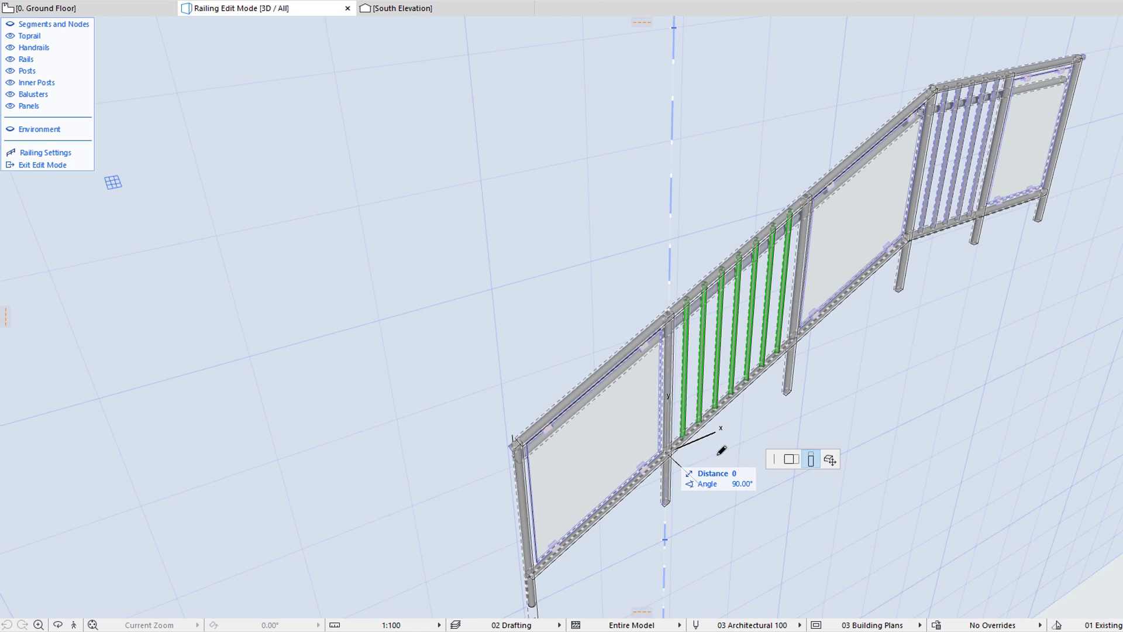
click(828, 461)
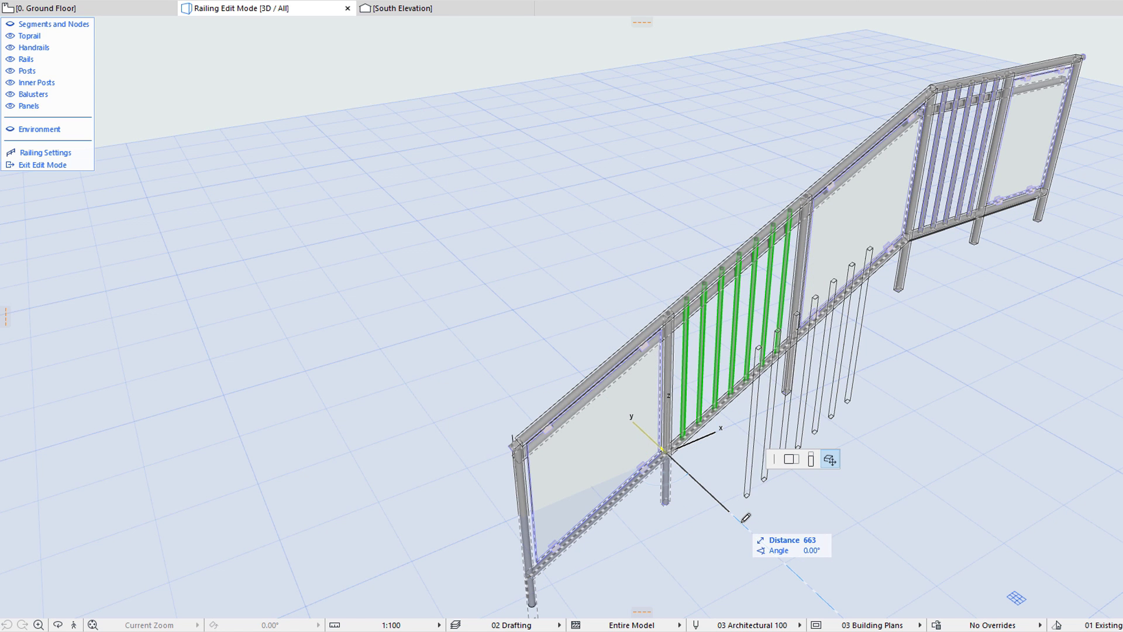
key(Escape)
key(Escape)
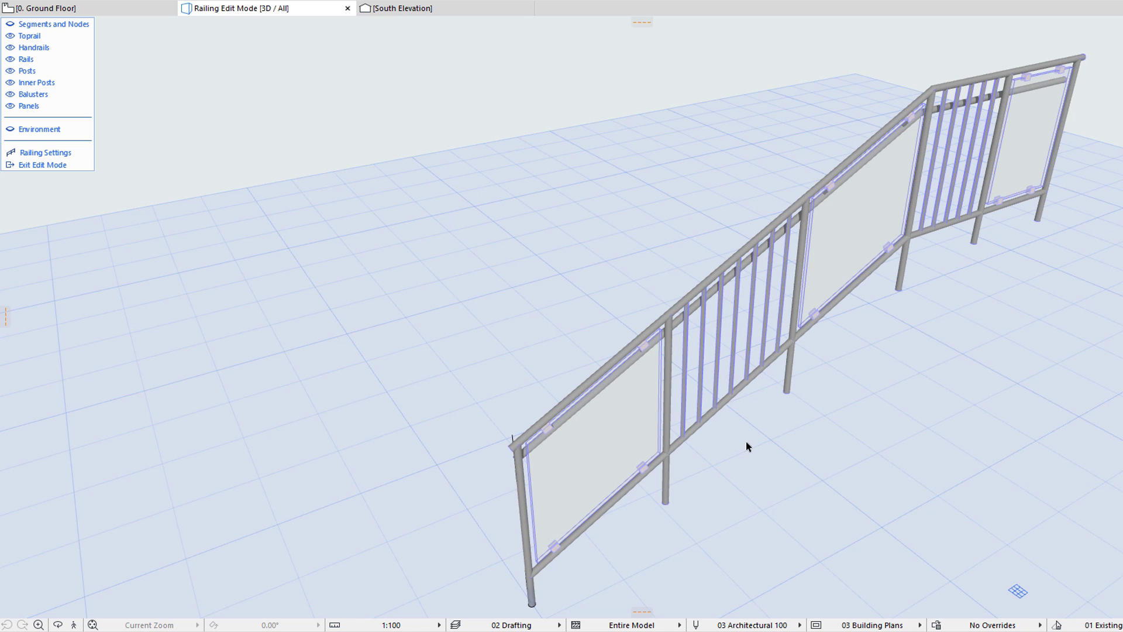
Step: Try narrowing the lowest panel of the railing by pulling in its uphill edge
click(659, 402)
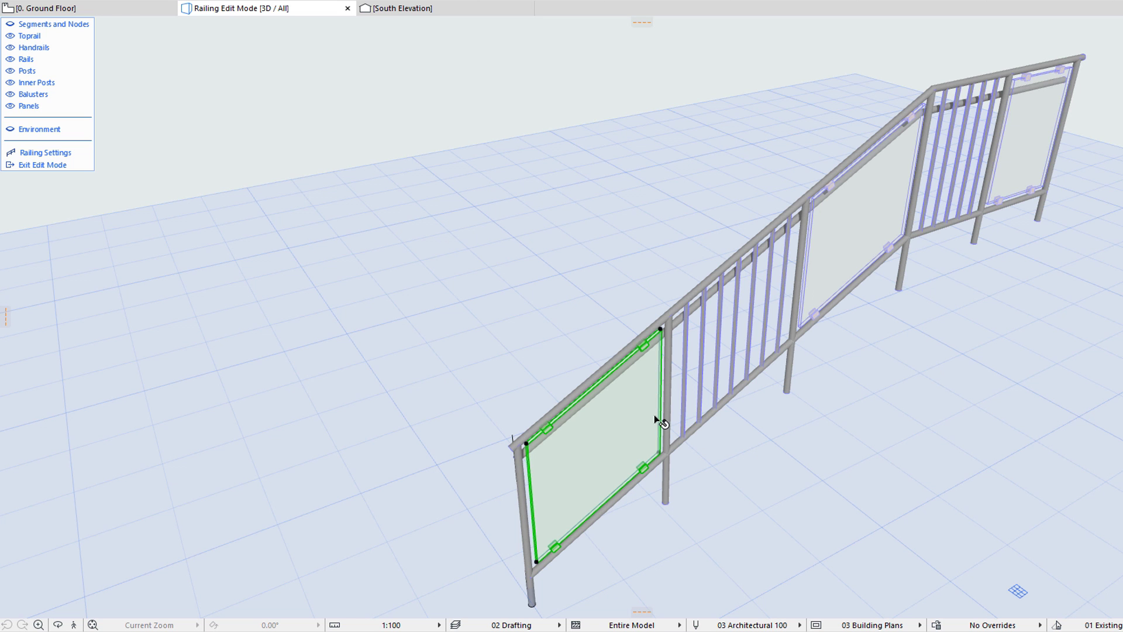
click(662, 396)
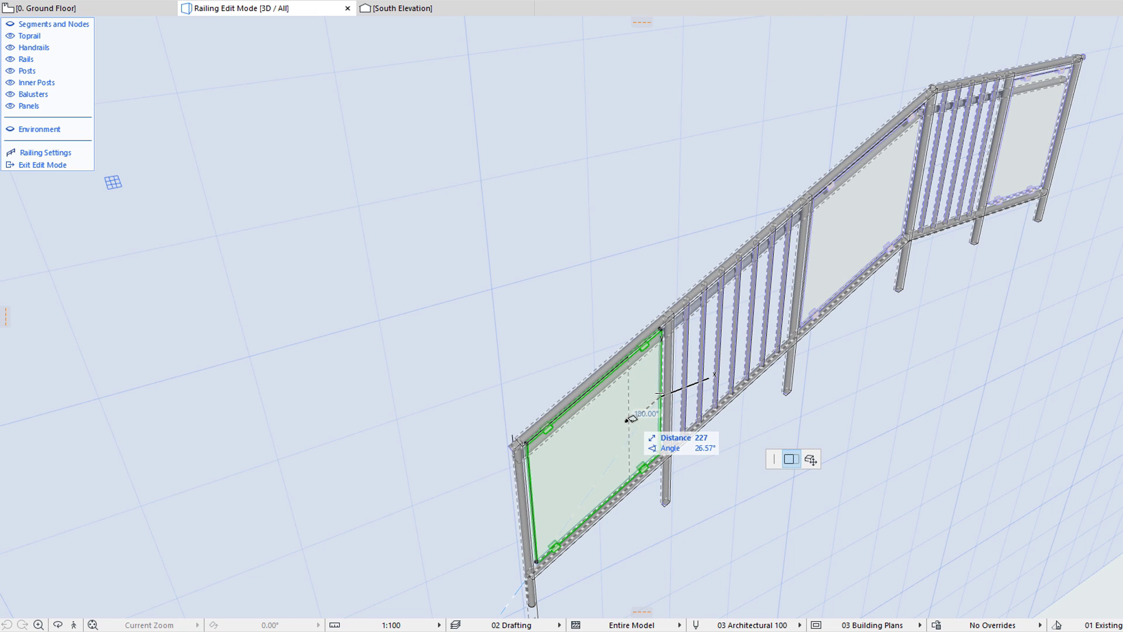
click(625, 422)
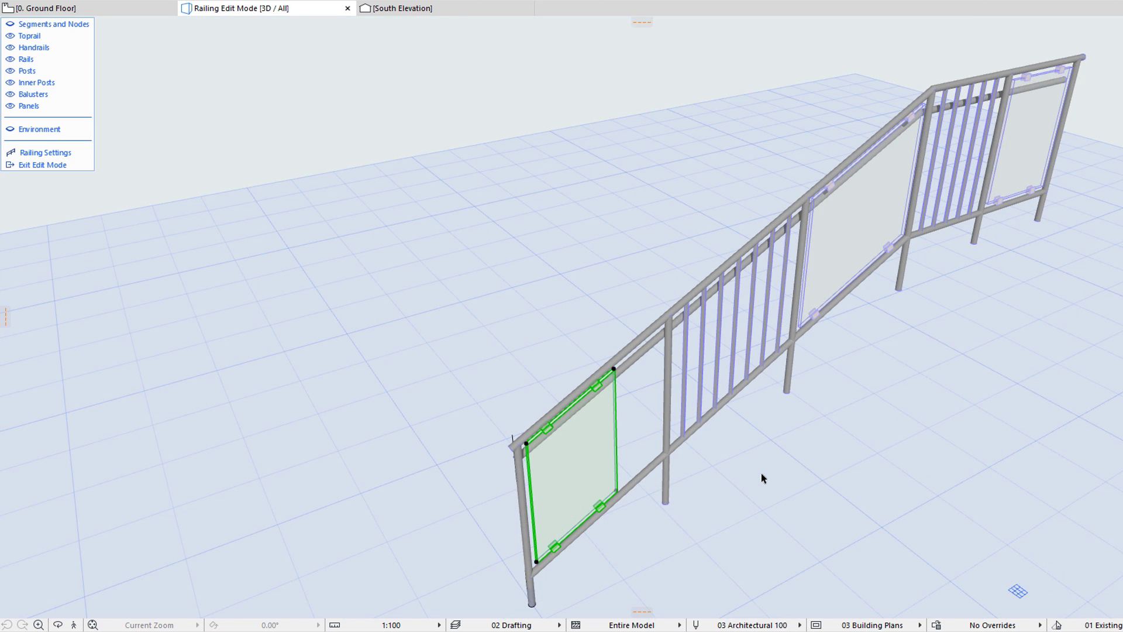
Step: Preview moving the narrowed panel sideways out of the railing plane, cancel the move, and undo the panel narrowing
click(616, 431)
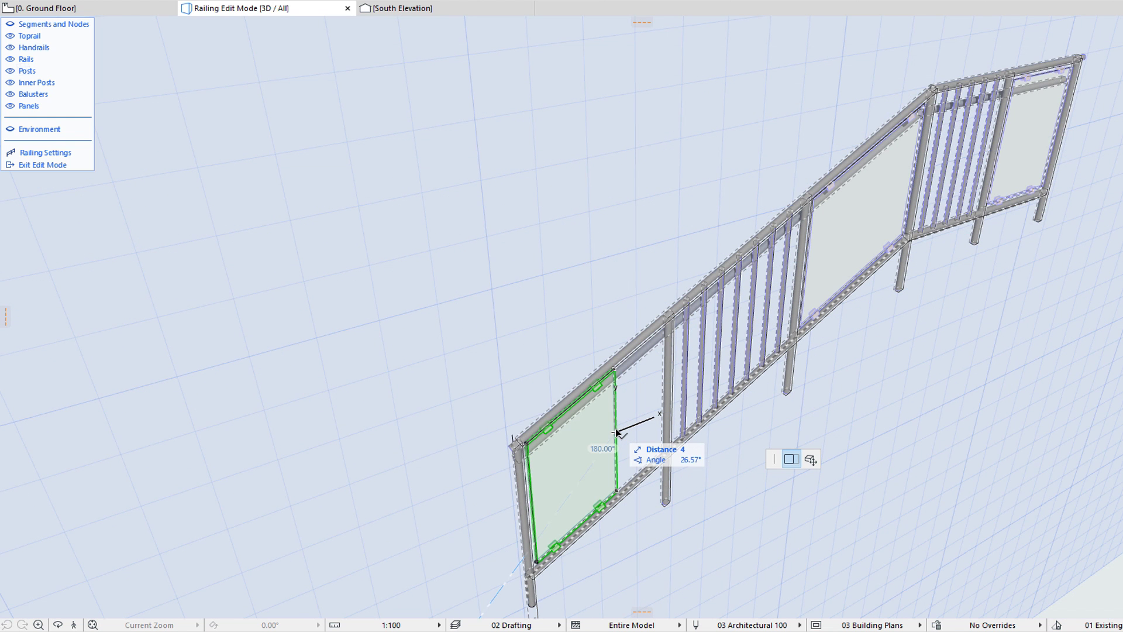
click(807, 461)
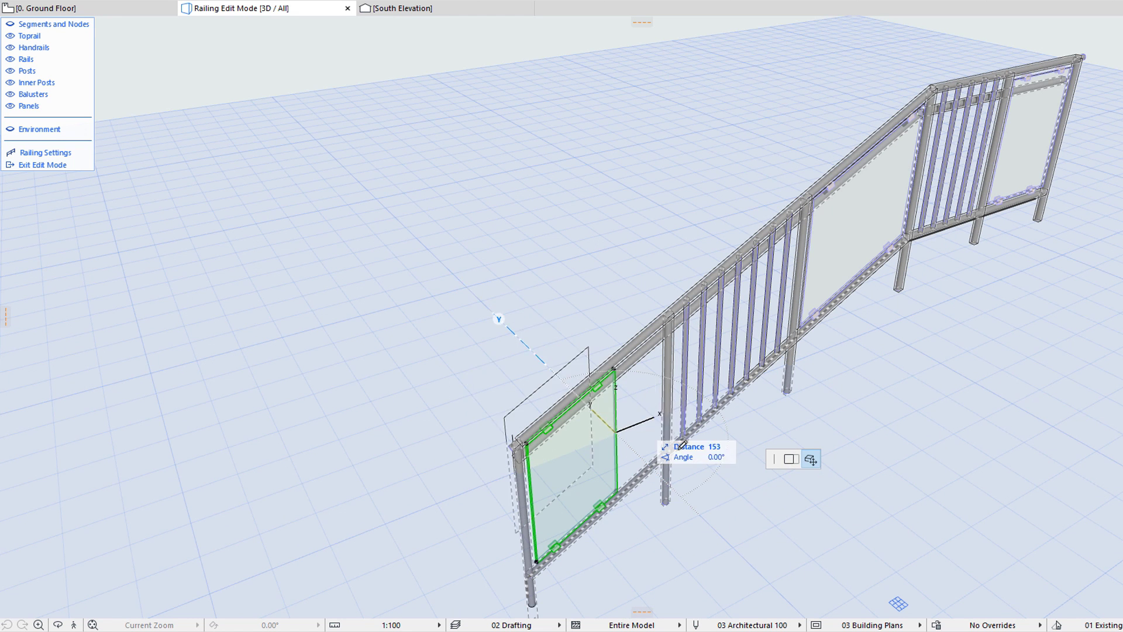
key(Escape)
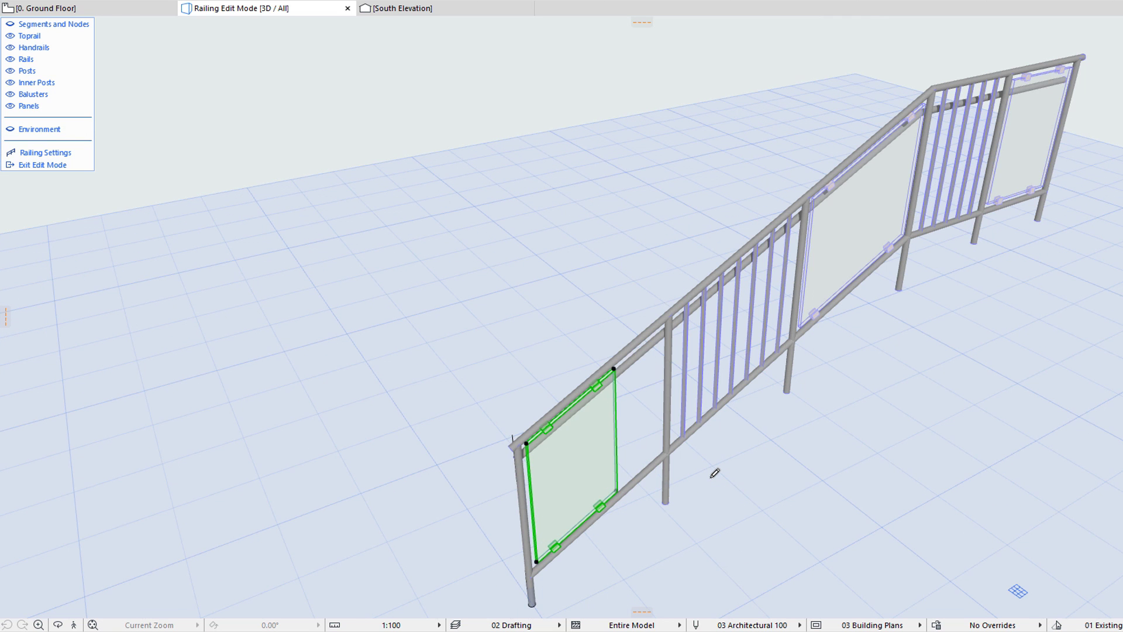
key(ctrl+z)
click(826, 415)
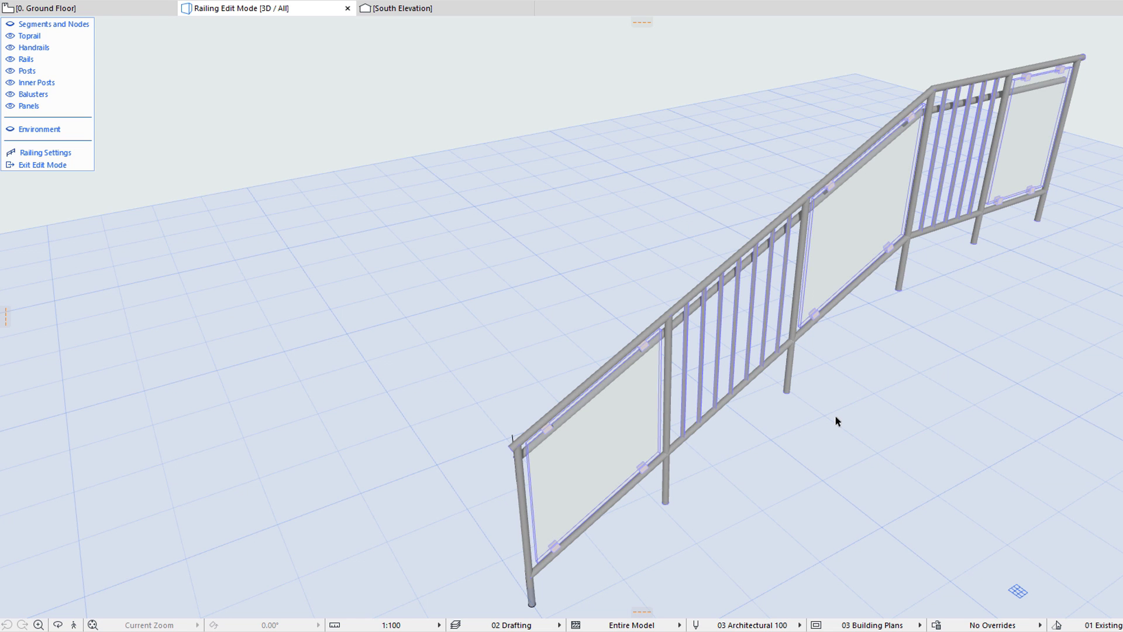
Step: Toggle the display of the surrounding environment around the edited railing and leave it shown
click(77, 130)
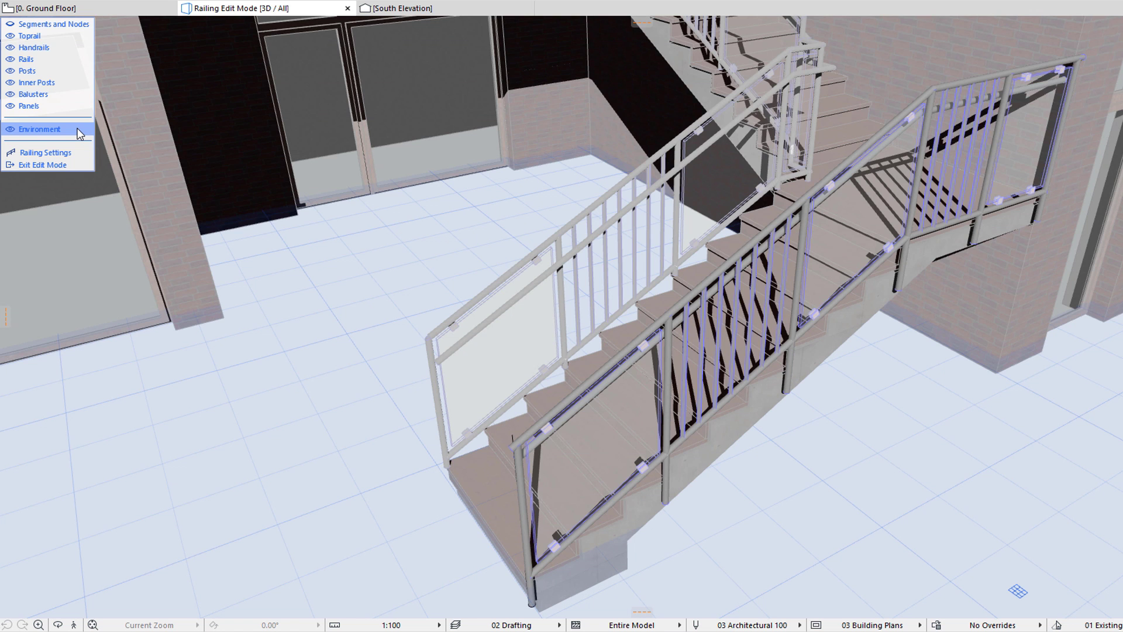
click(78, 130)
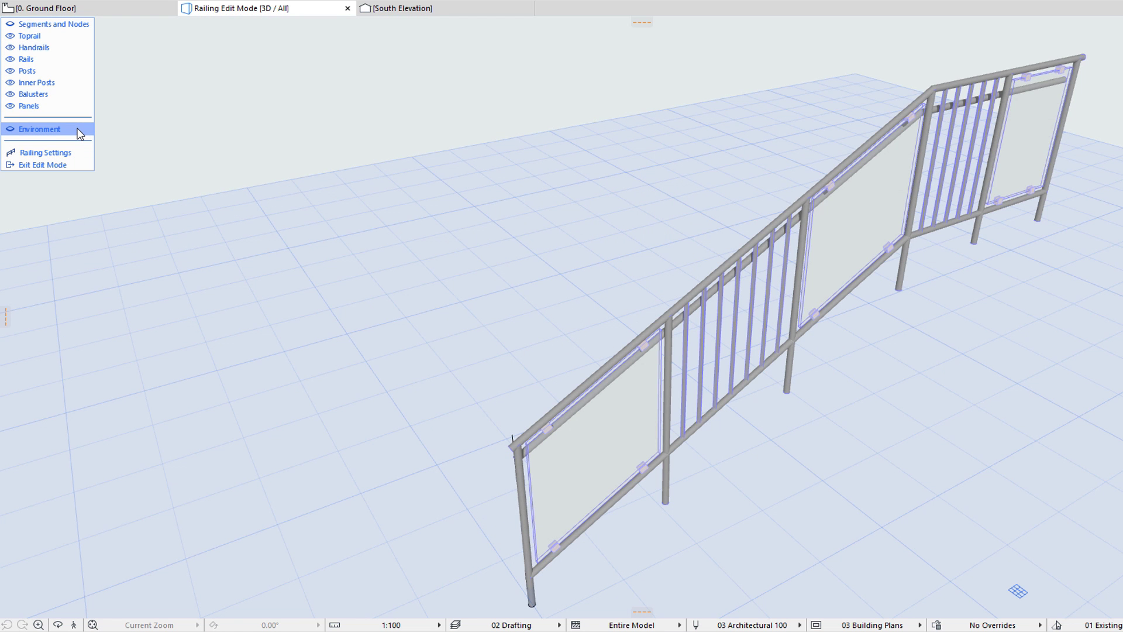
click(78, 130)
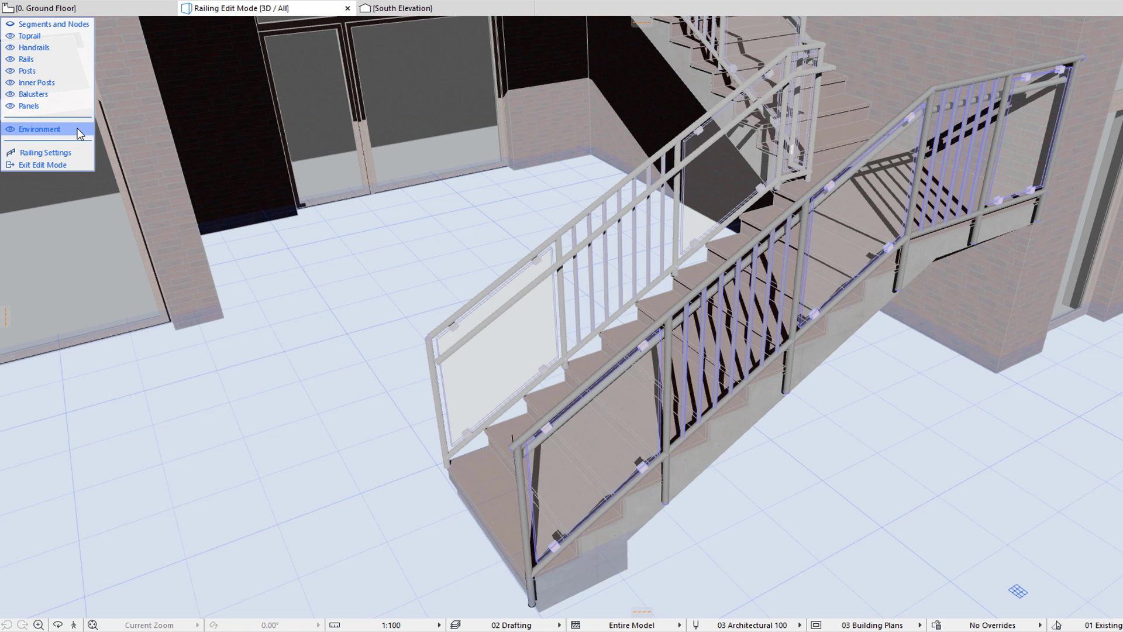
Step: Set the 3D style of the Railing Edit Mode view to Simple Shading
right_click(297, 8)
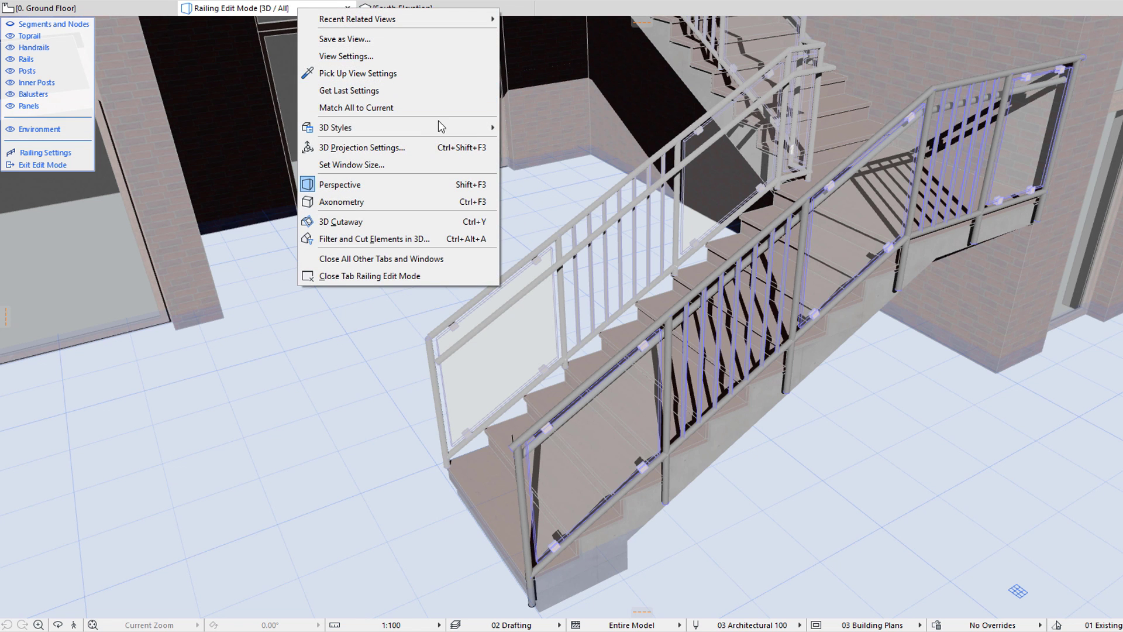
mouse_move(433, 128)
click(548, 223)
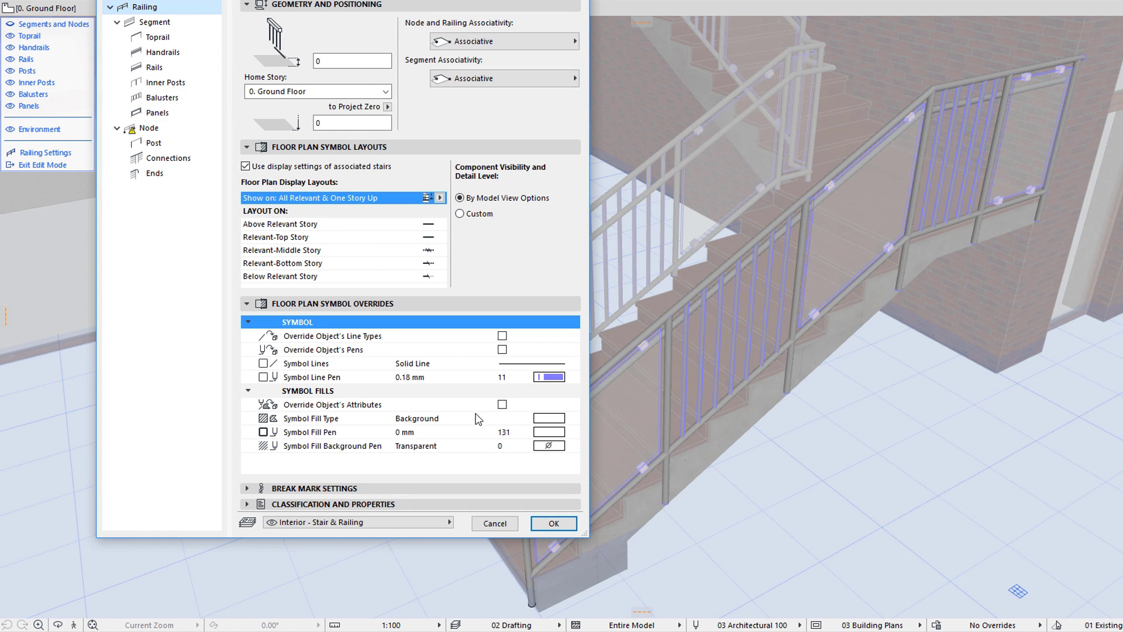
Step: Dismiss the railing settings without changes, and exit and re-enter Railing Edit Mode for the stair railing
click(495, 524)
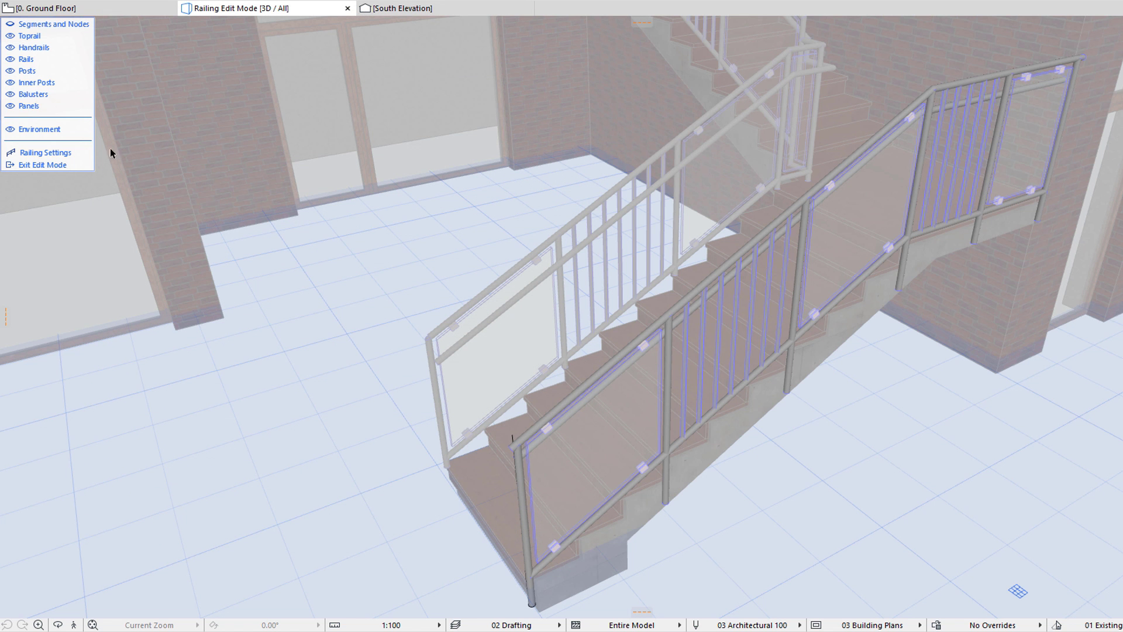
click(78, 165)
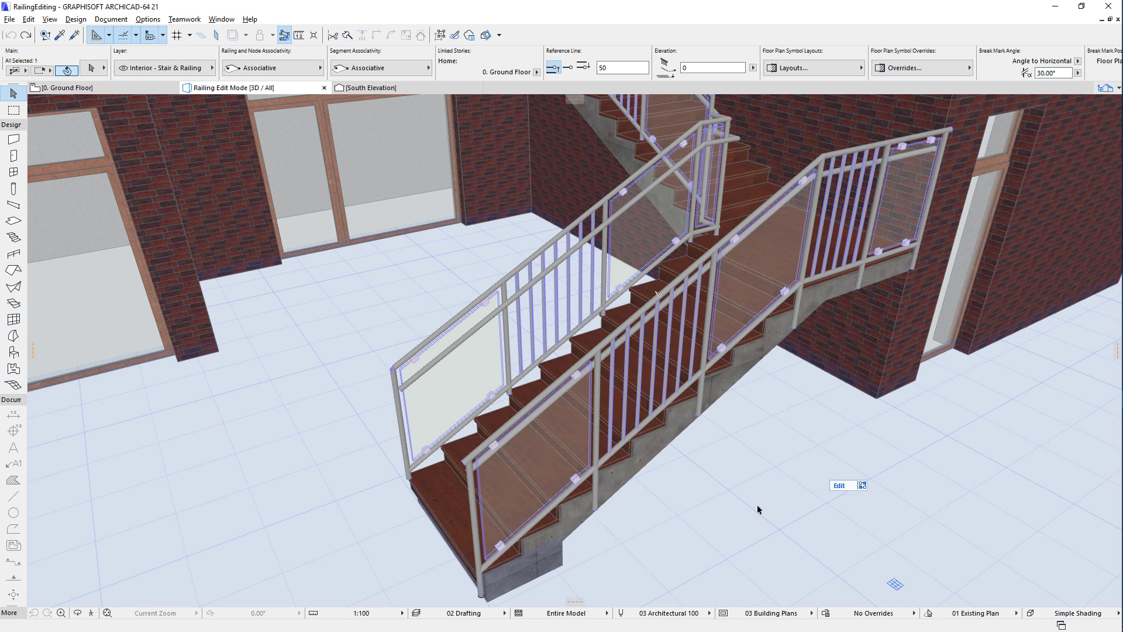
click(837, 489)
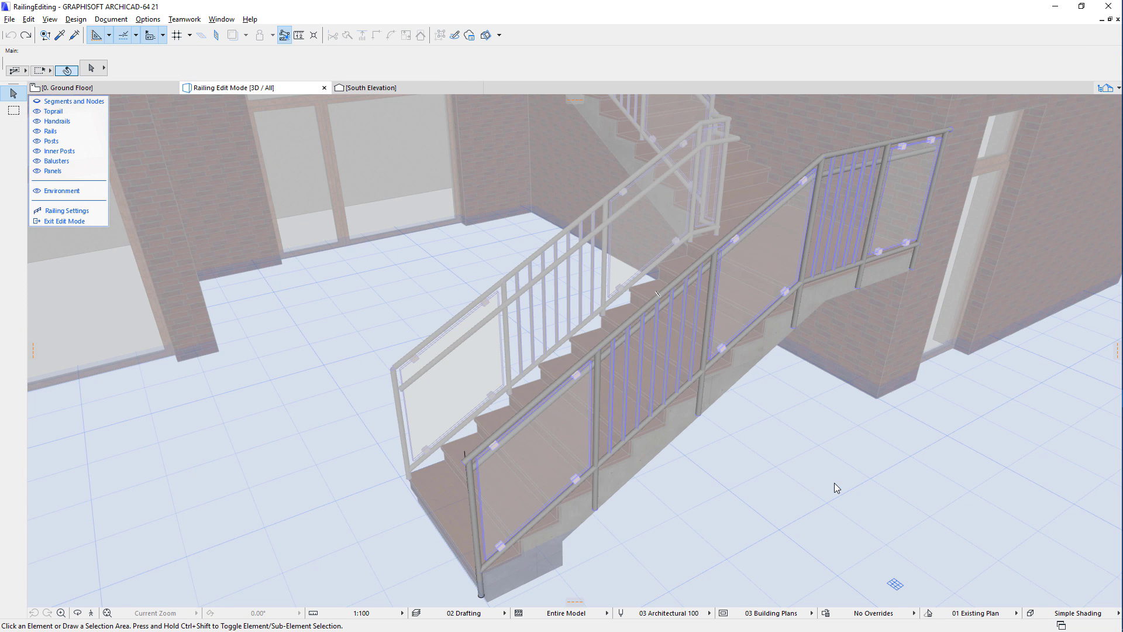
Step: Hide the environment and examine the isolated railing in the Ground Floor plan and in 3D
click(83, 193)
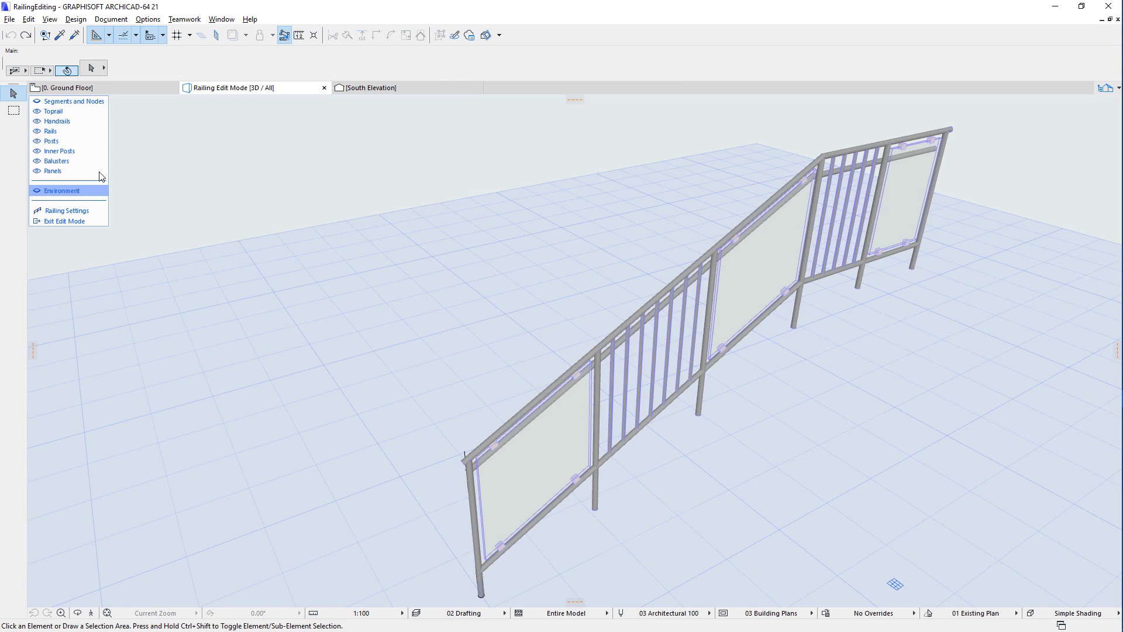
click(149, 87)
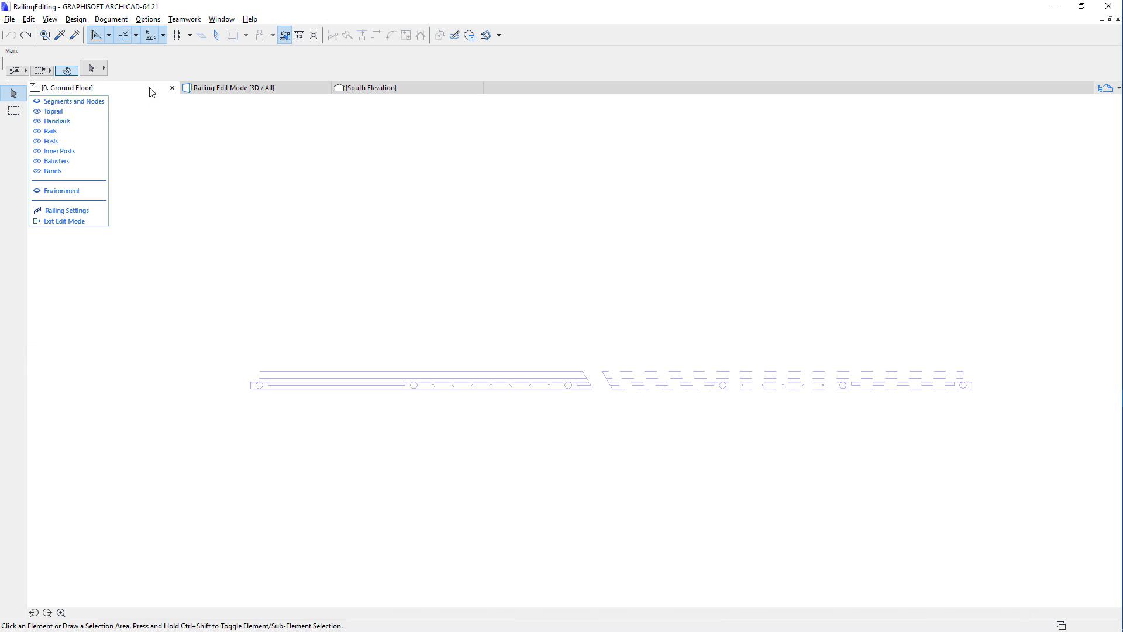
click(164, 140)
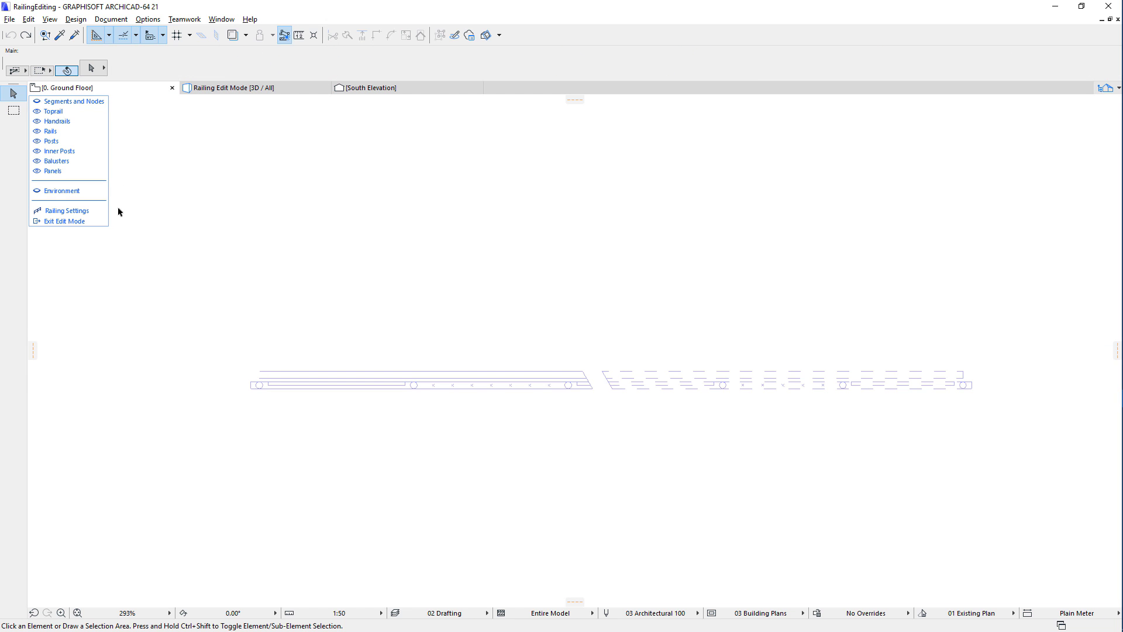
click(219, 90)
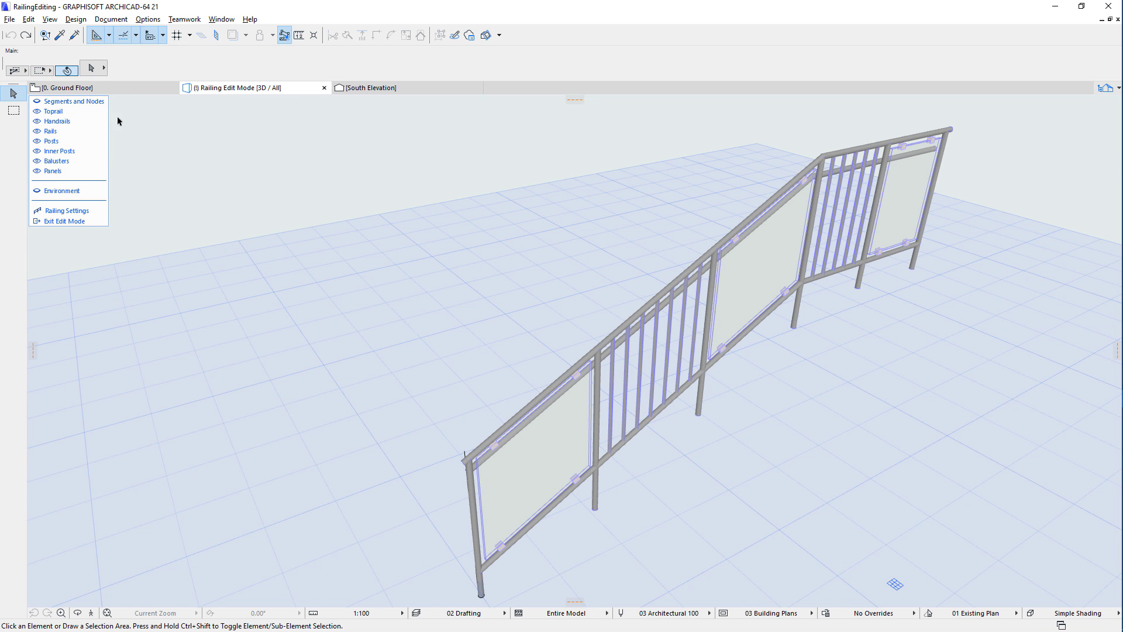
Step: Open the South Elevation and compare the railing with the surrounding environment shown and hidden
click(363, 89)
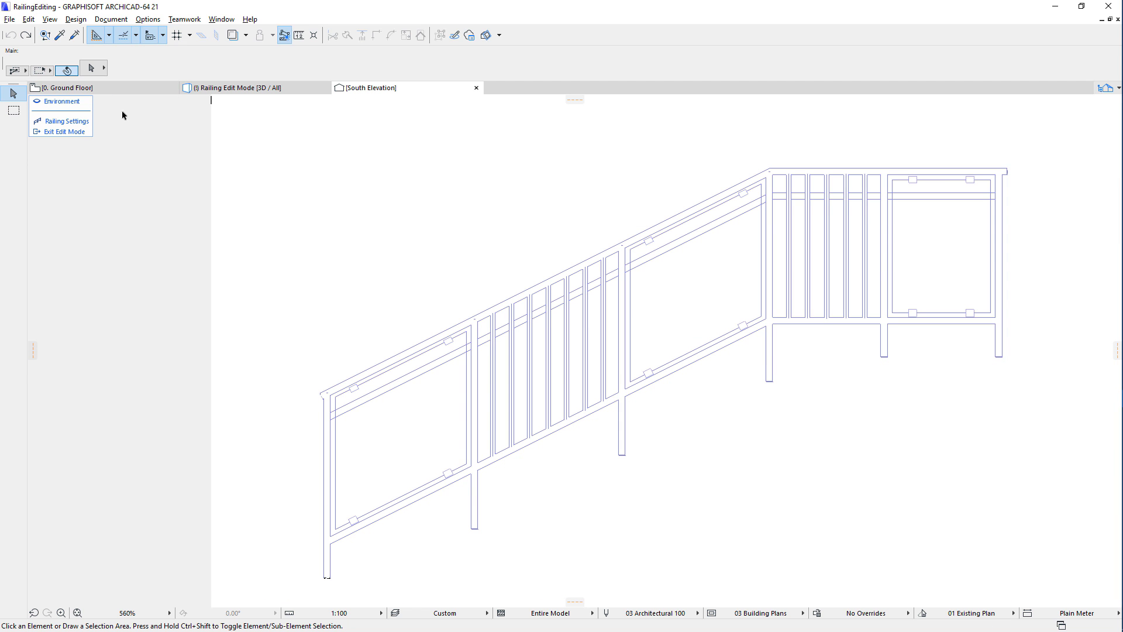
click(83, 104)
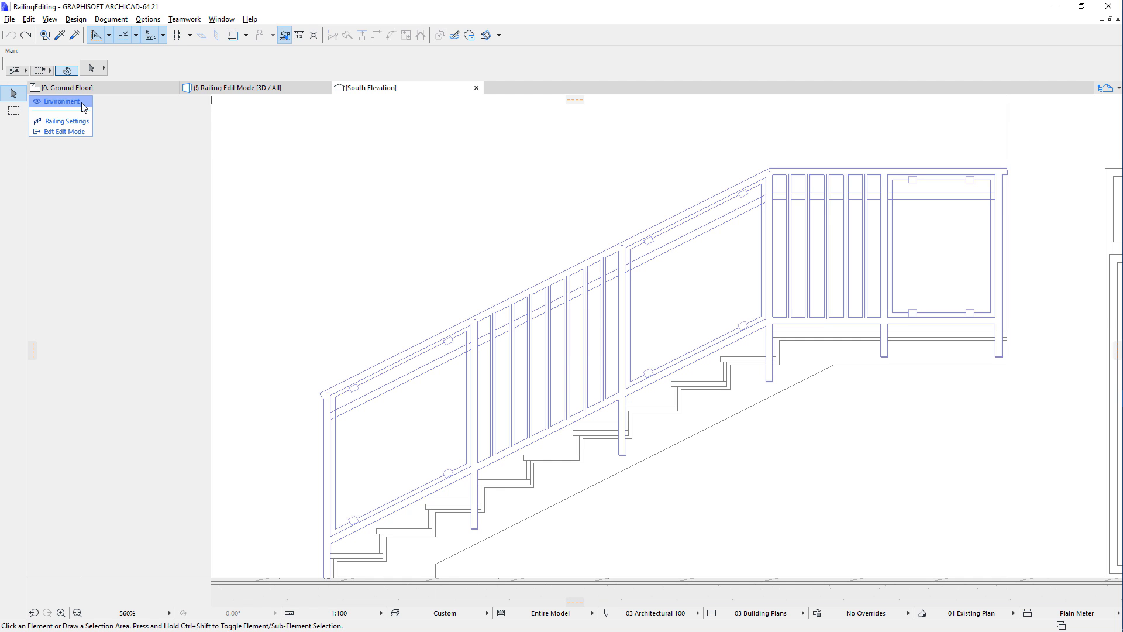
click(82, 104)
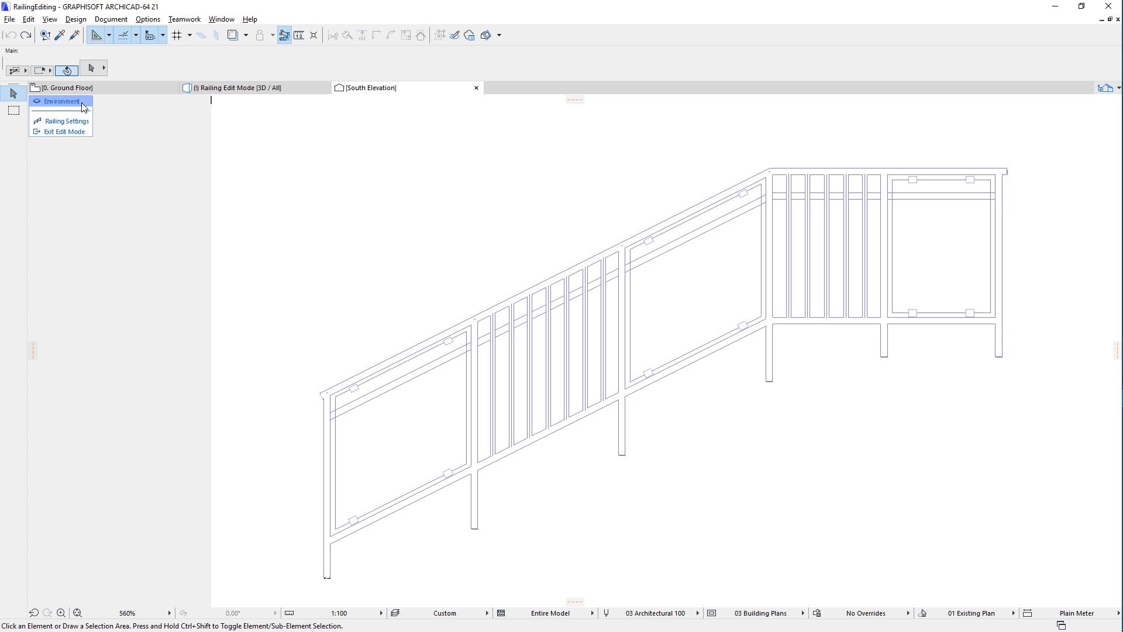
Step: Exit Railing Edit Mode and set the 3D window's style to Simple Shading with shadows
click(85, 132)
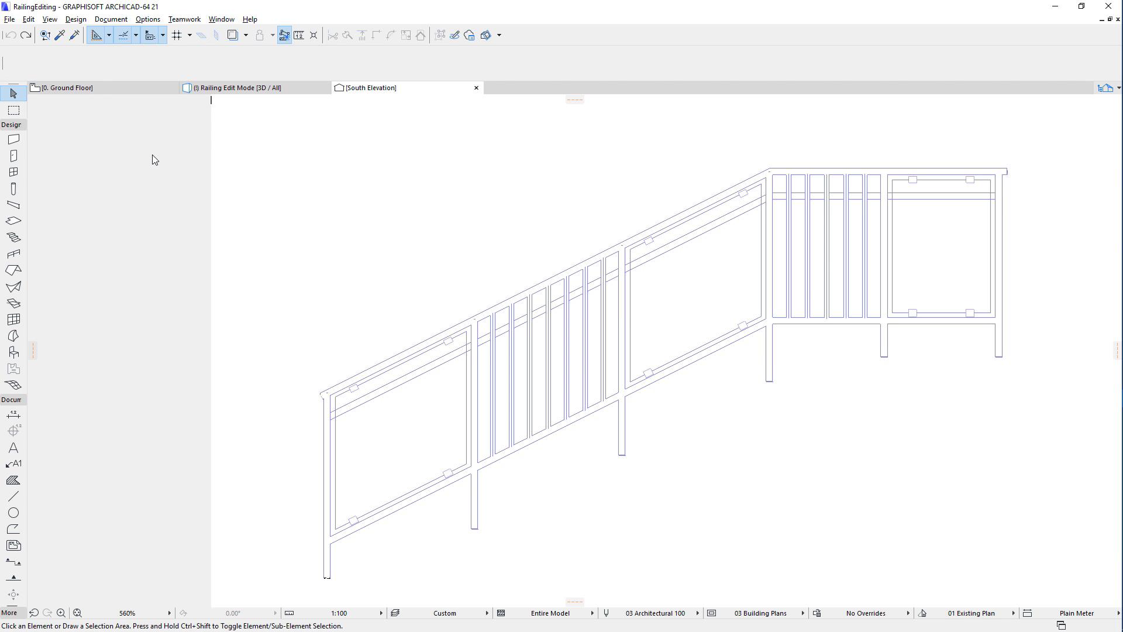
click(253, 90)
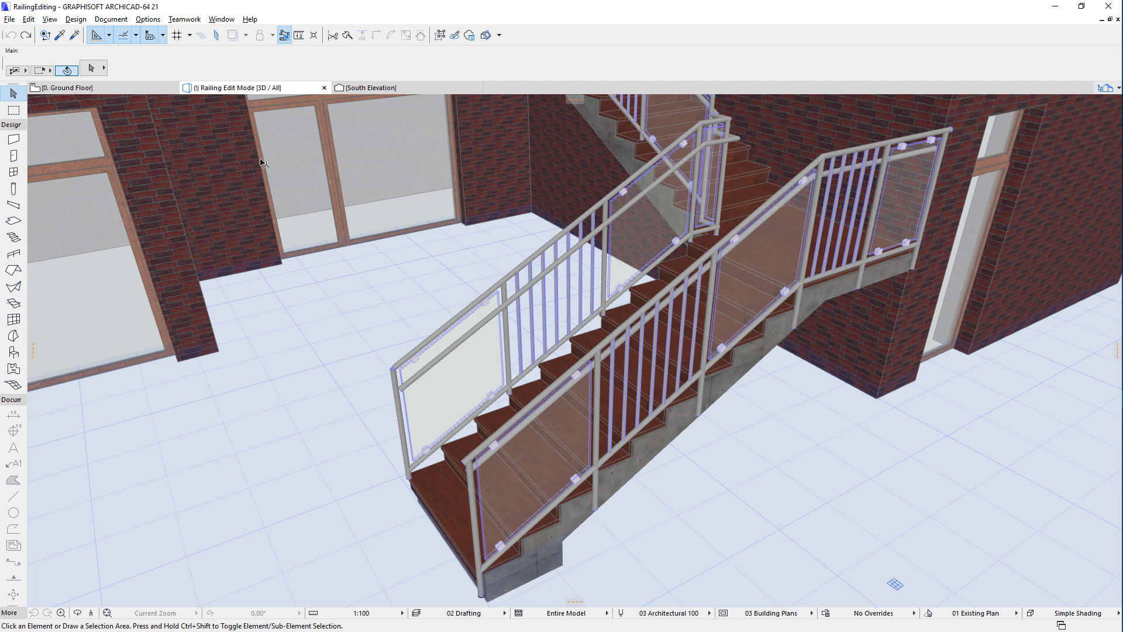
right_click(289, 93)
mouse_move(335, 115)
click(502, 127)
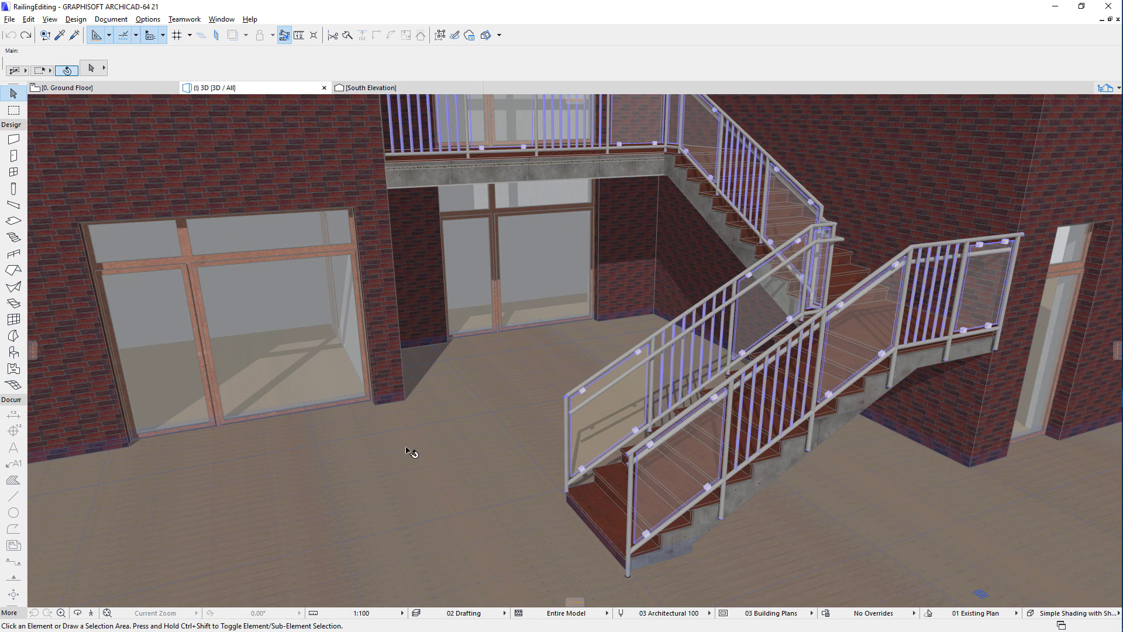